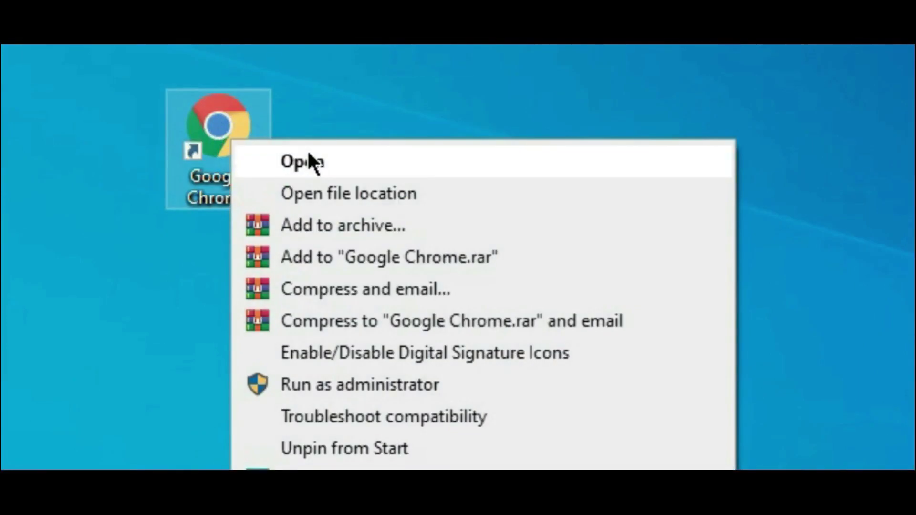
# Step: Search Google for DEEMECH
pyautogui.write('gle.com')
pyautogui.press('Return')
pyautogui.write('DEEME')
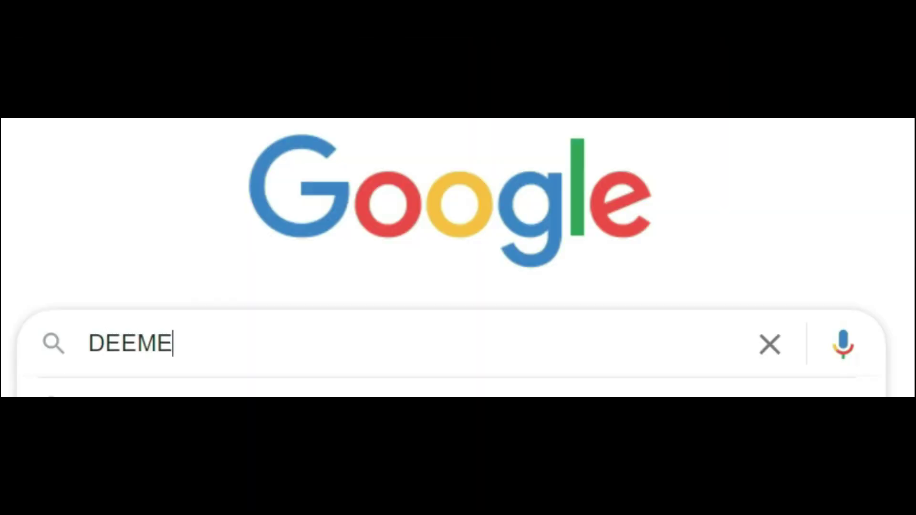
pyautogui.write('CH')
pyautogui.press('Return')
# Step: Open the deemechkvgp.wordpress.com result, dismiss the cookie notice and open the site menu
pyautogui.click(221, 196)
pyautogui.click(764, 428)
pyautogui.click(808, 277)
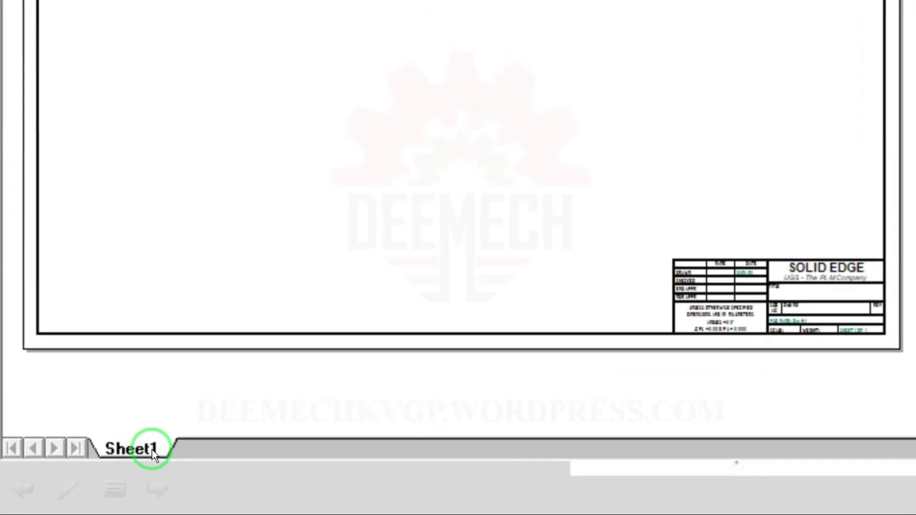
# Step: Switch Sheet1's background from A2-Sheet to A4-Sheet with Show background unchecked
pyautogui.rightClick(152, 449)
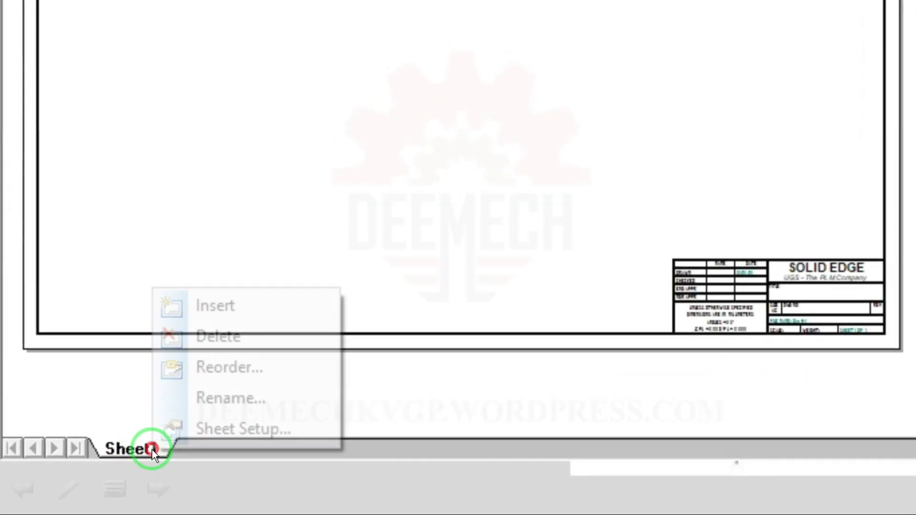
pyautogui.click(230, 435)
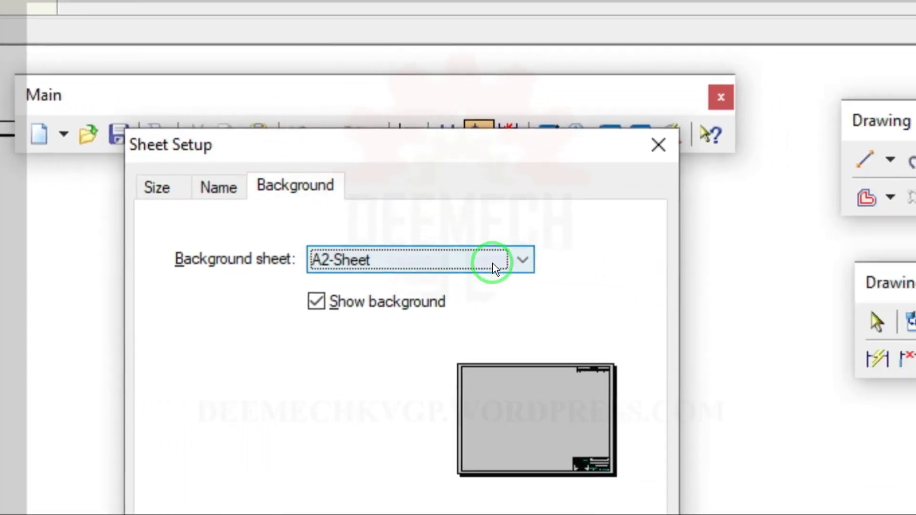
pyautogui.click(493, 263)
pyautogui.click(412, 351)
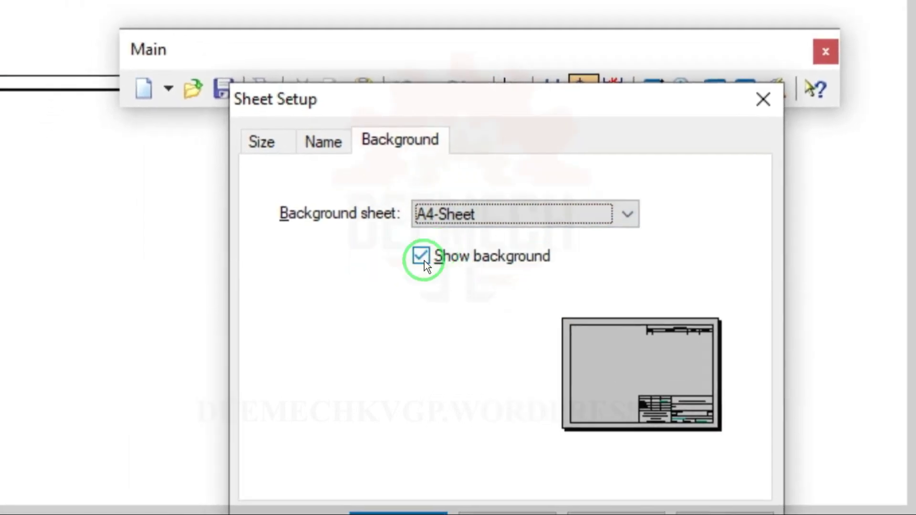
pyautogui.click(461, 254)
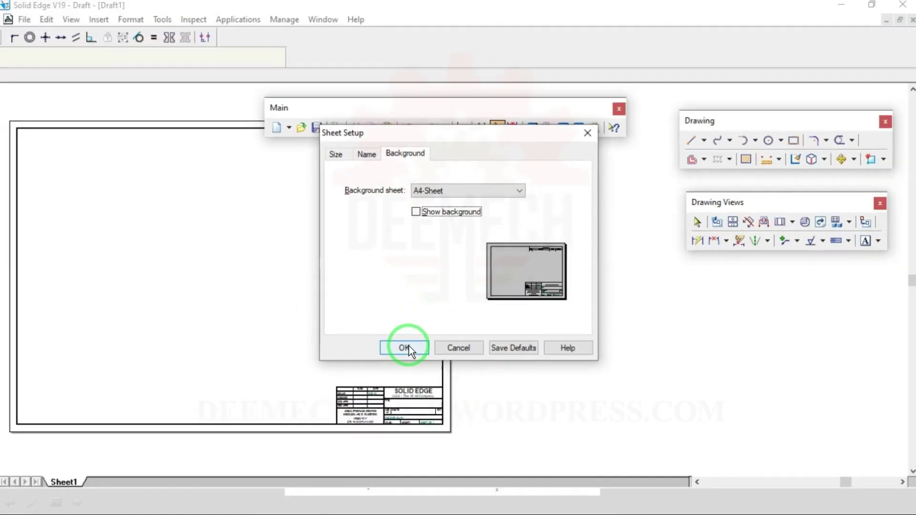
pyautogui.click(457, 261)
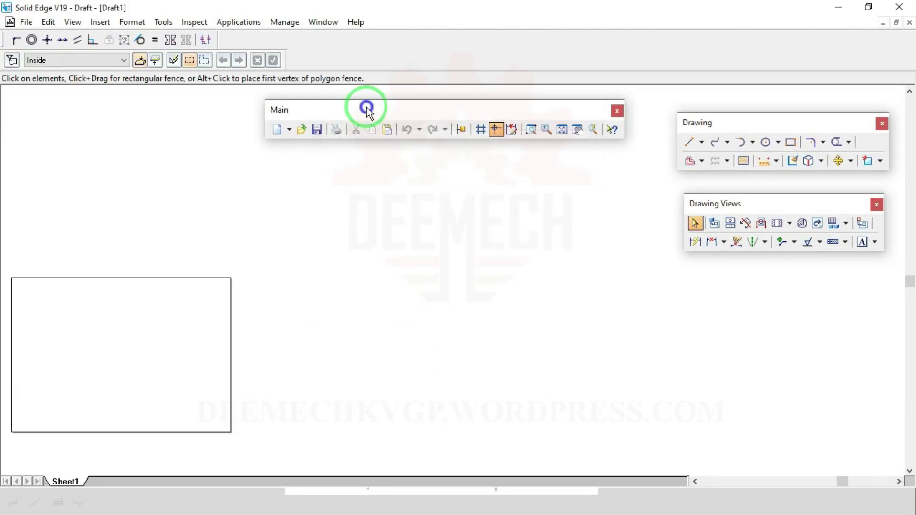
# Step: Fit the whole sheet in the window and confirm the Toolbars dialog
pyautogui.click(562, 130)
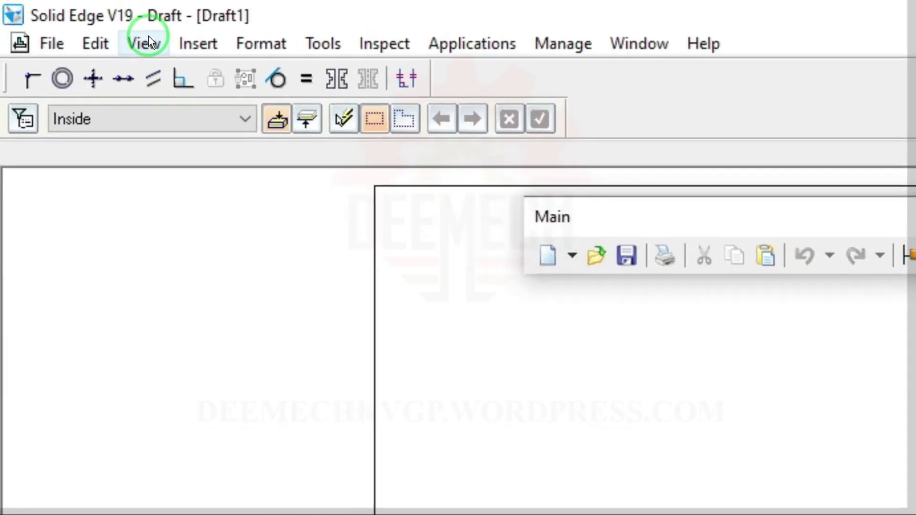
pyautogui.click(74, 22)
pyautogui.moveTo(193, 257)
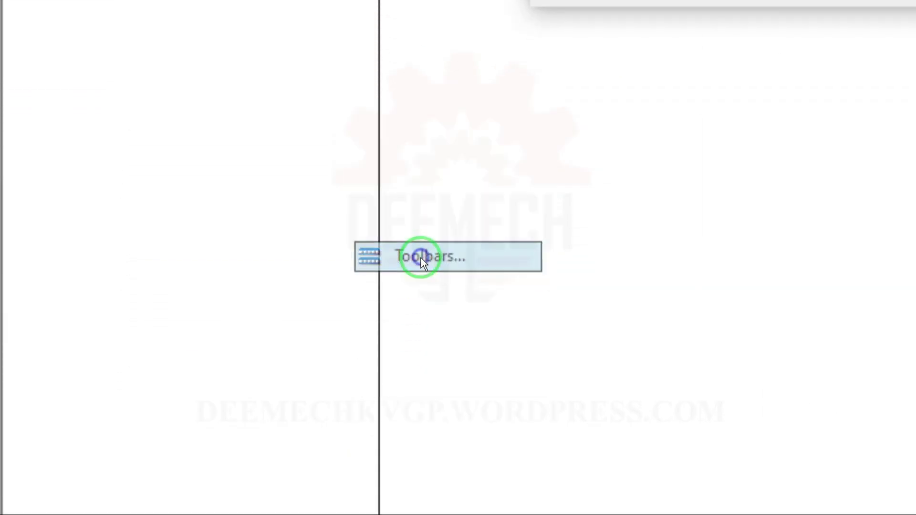
pyautogui.click(421, 258)
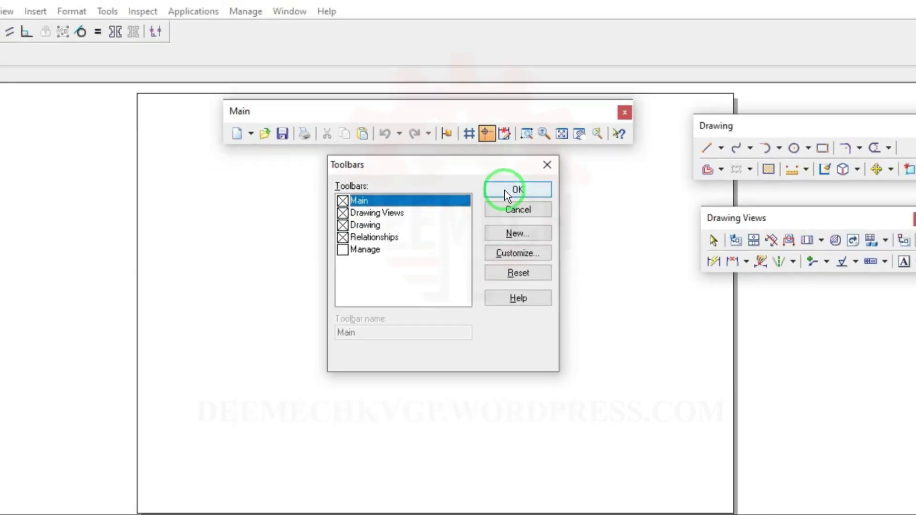
pyautogui.click(457, 258)
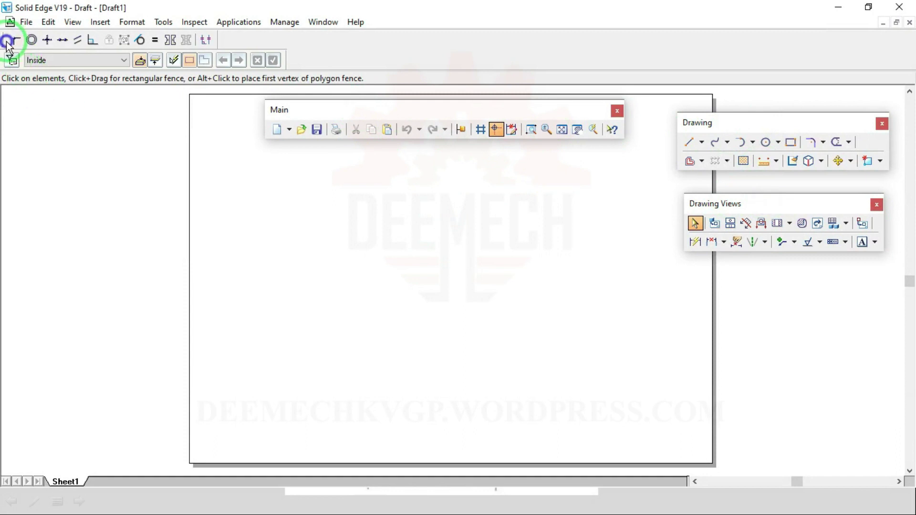
# Step: Float the Relationships toolbar and re-dock it along the top, then pick the Line tool
pyautogui.moveTo(6, 44); pyautogui.dragTo(25, 180)
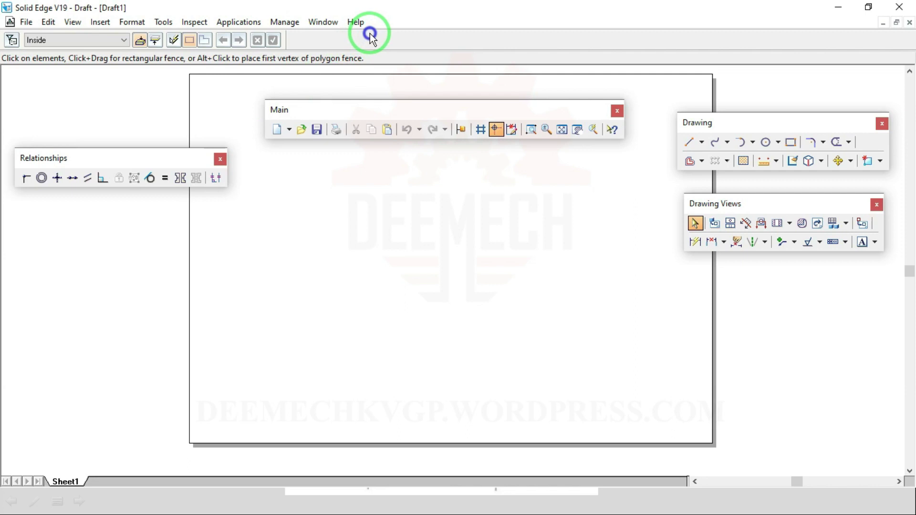
pyautogui.moveTo(370, 33); pyautogui.dragTo(368, 37)
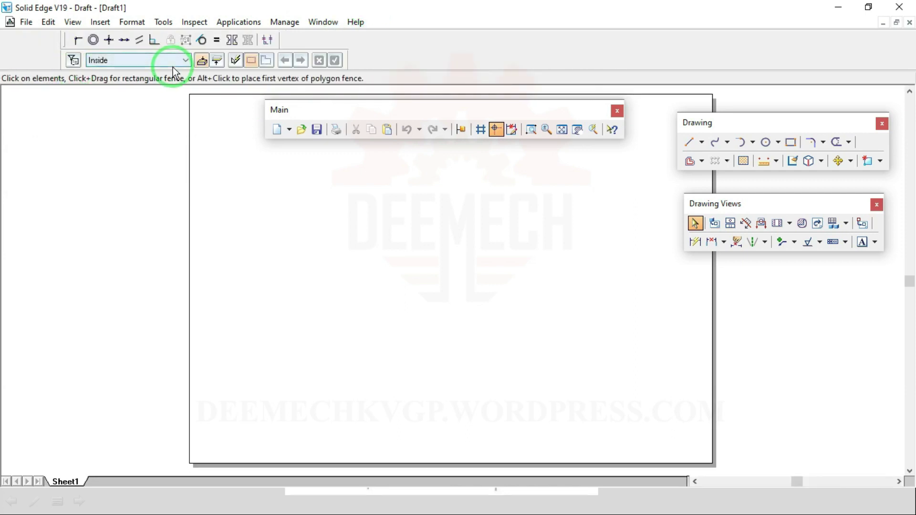
pyautogui.click(687, 142)
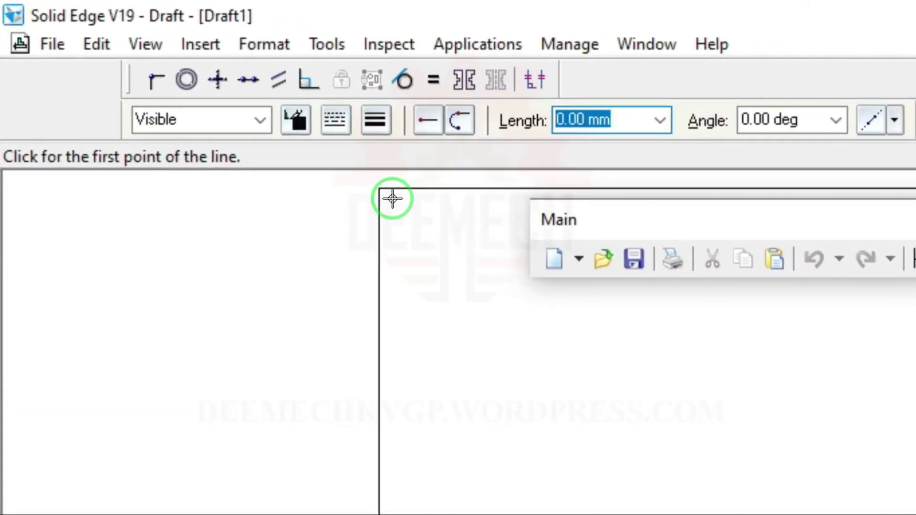
# Step: Draw a thin horizontal base line and begin a vertical line at its midpoint
pyautogui.click(364, 125)
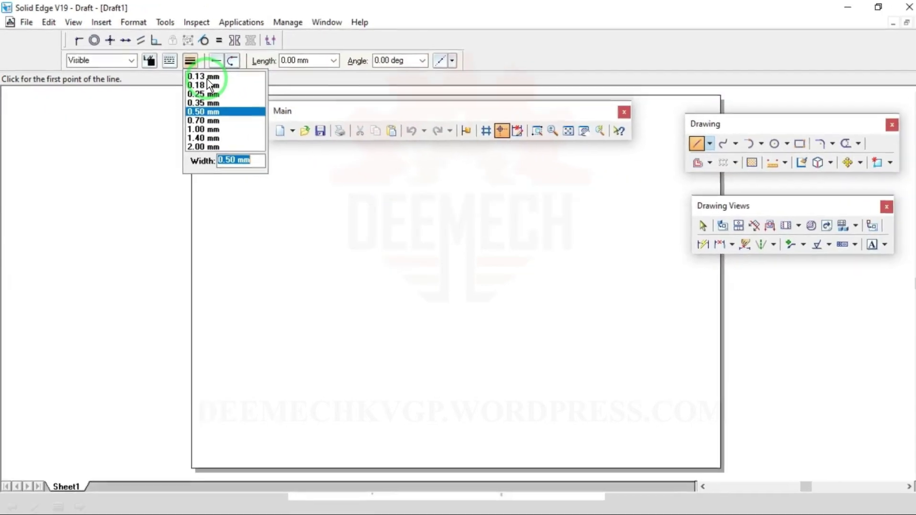
pyautogui.click(206, 80)
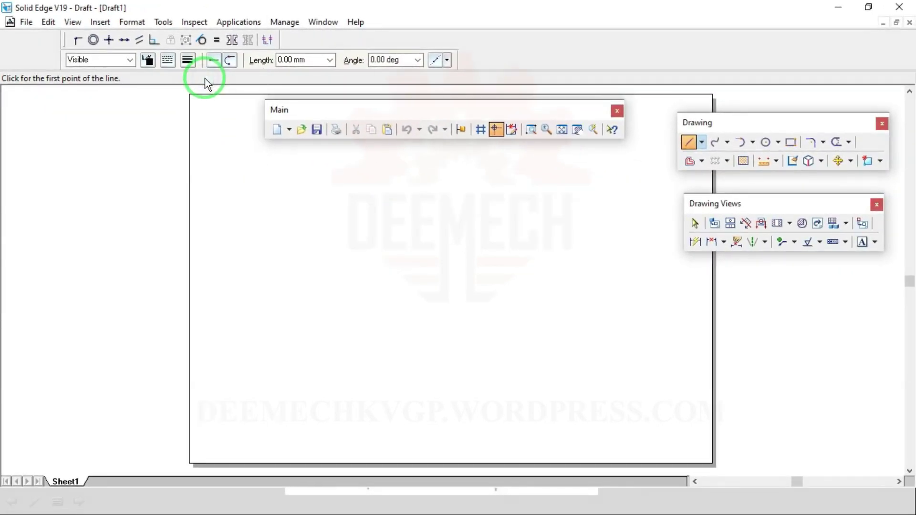
pyautogui.click(304, 381)
pyautogui.click(597, 382)
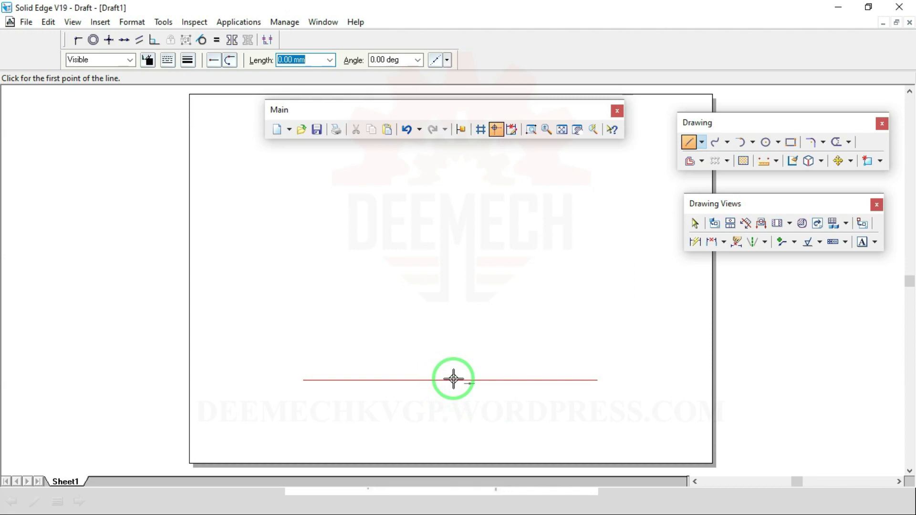
pyautogui.click(453, 380)
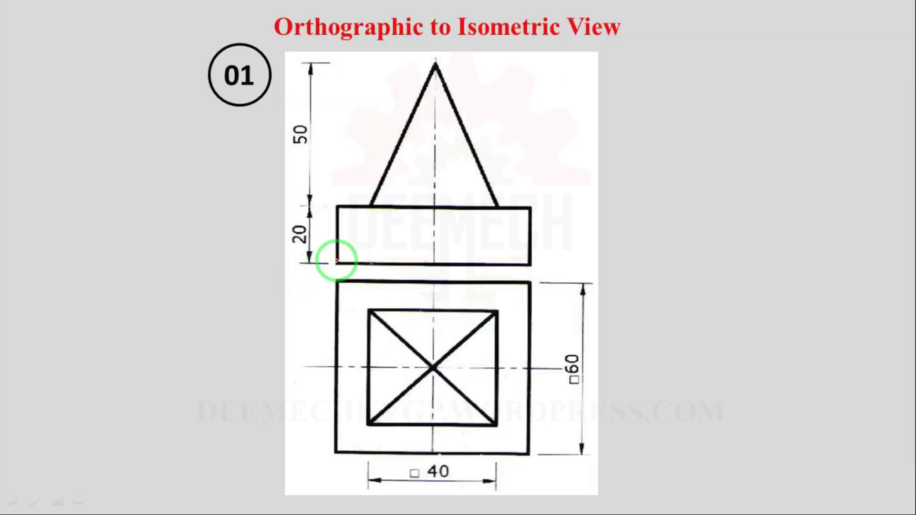
# Step: Mark the reference drawing with red width arrows across the prism and a stroke up the square's left edge
pyautogui.moveTo(366, 252); pyautogui.dragTo(364, 267)
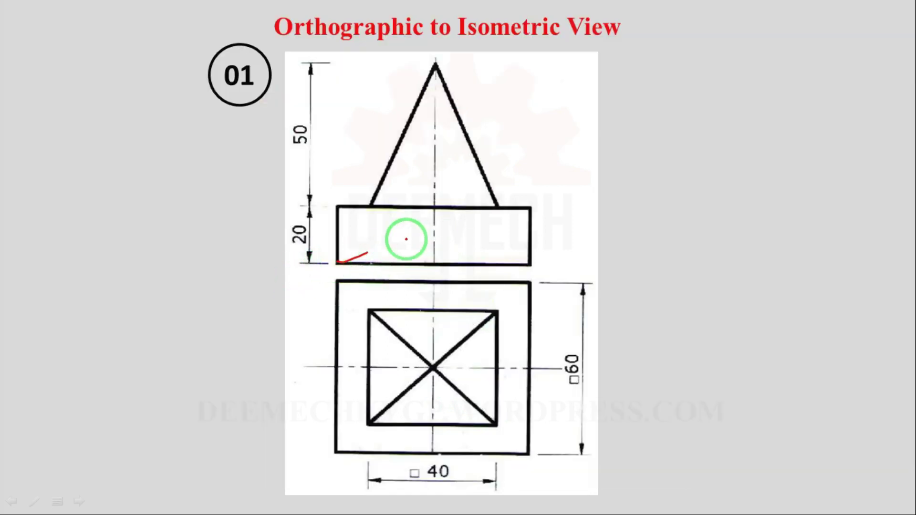
pyautogui.click(437, 245)
pyautogui.moveTo(437, 246)
pyautogui.mouseDown()
pyautogui.moveTo(513, 247)
pyautogui.moveTo(498, 251)
pyautogui.mouseUp()
pyautogui.moveTo(428, 238)
pyautogui.mouseDown()
pyautogui.moveTo(368, 239)
pyautogui.moveTo(377, 243)
pyautogui.mouseUp()
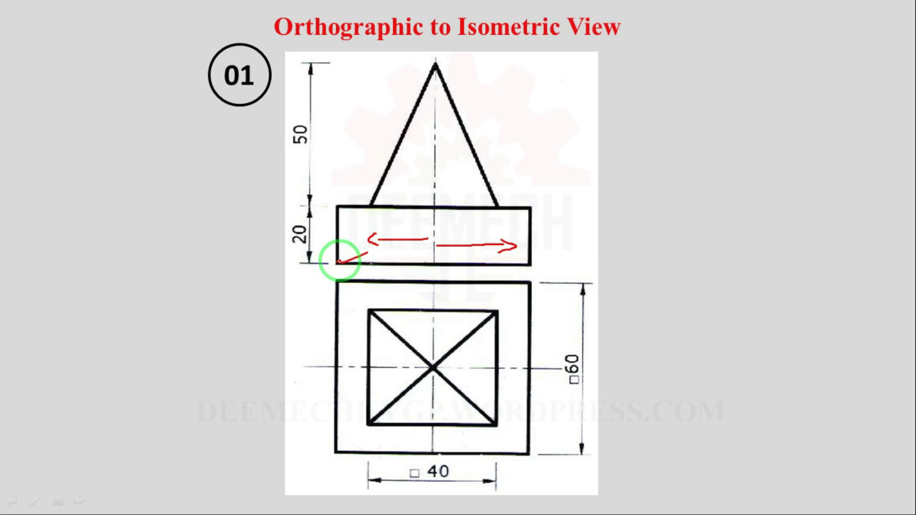
pyautogui.moveTo(334, 262); pyautogui.dragTo(348, 256)
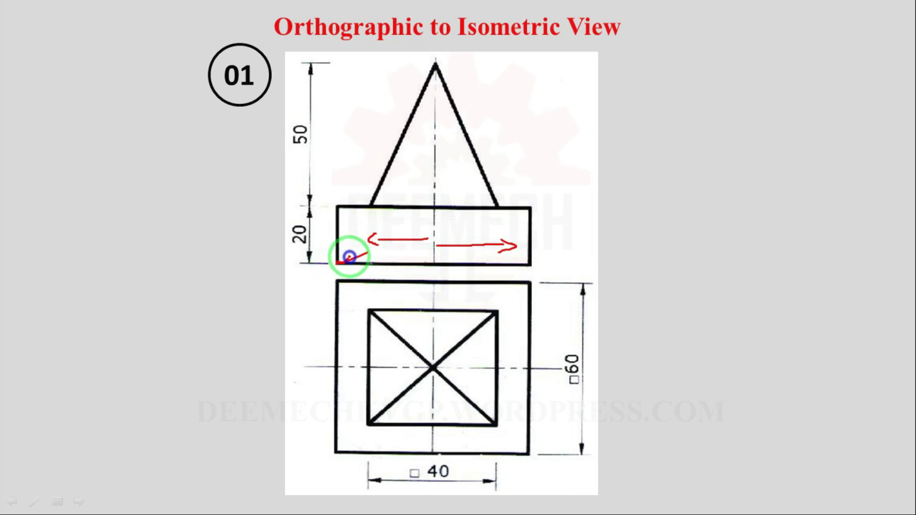
pyautogui.moveTo(337, 453); pyautogui.dragTo(536, 457)
pyautogui.moveTo(336, 451); pyautogui.dragTo(334, 286)
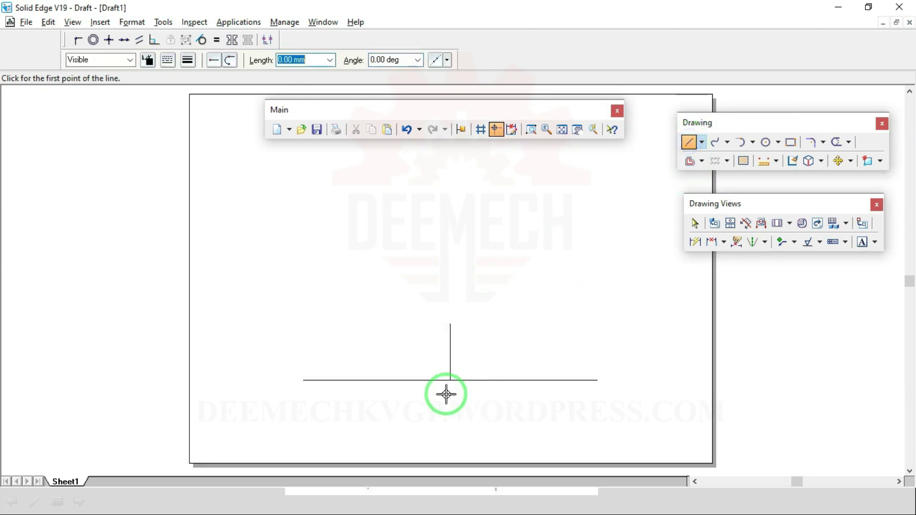
# Step: Draw a 0.13 mm-wide 60 mm line at 30° from the T's junction
pyautogui.click(187, 60)
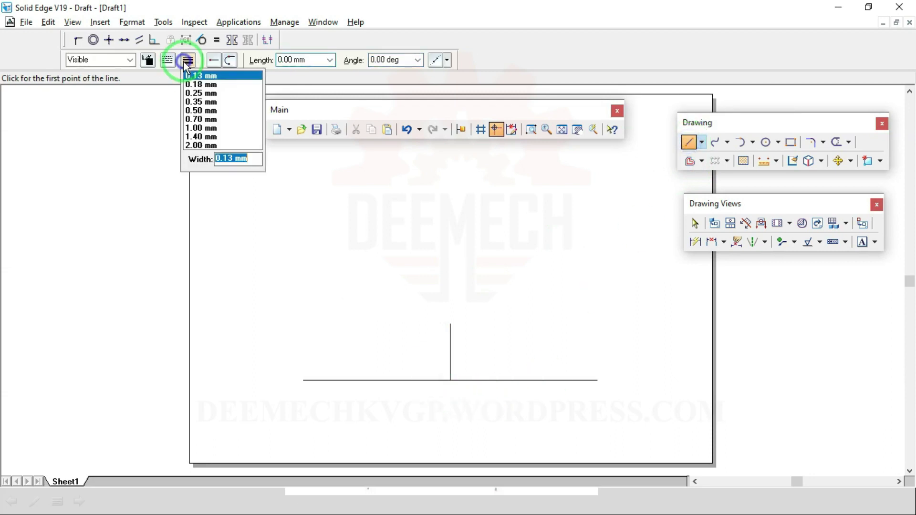
pyautogui.click(207, 77)
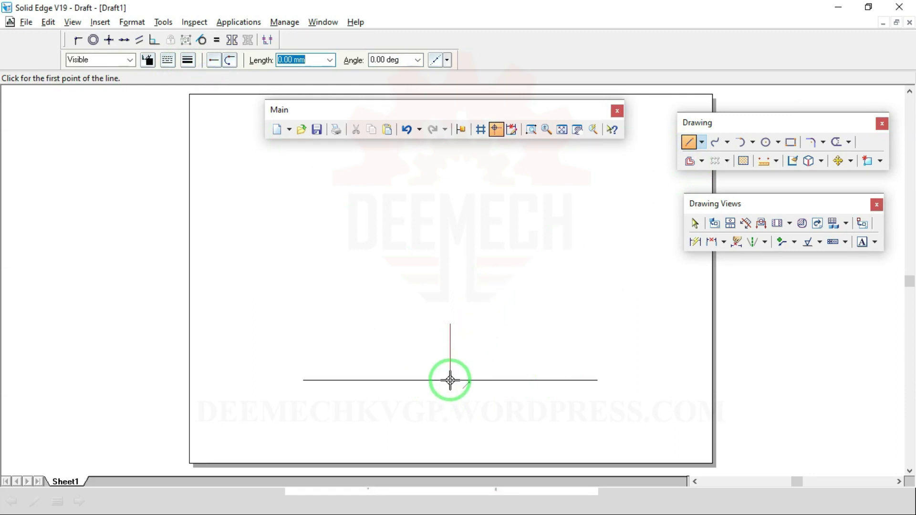
pyautogui.click(450, 381)
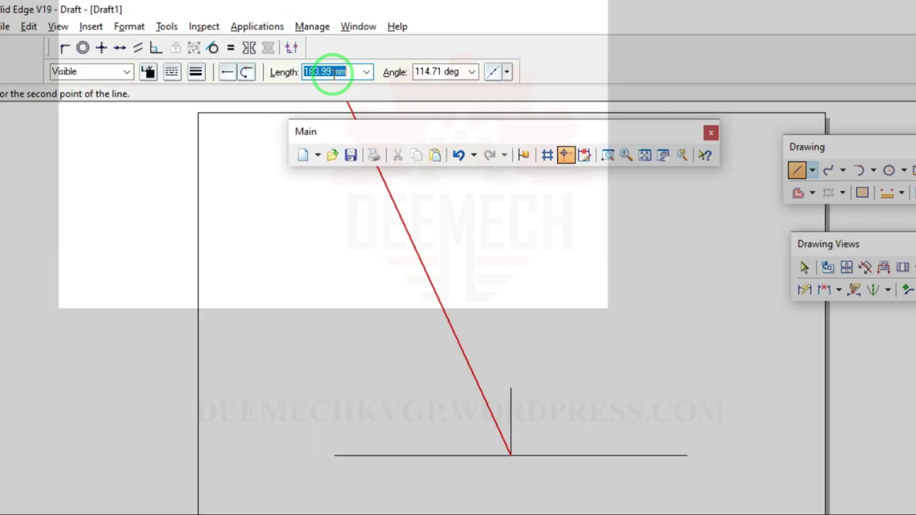
pyautogui.write('60')
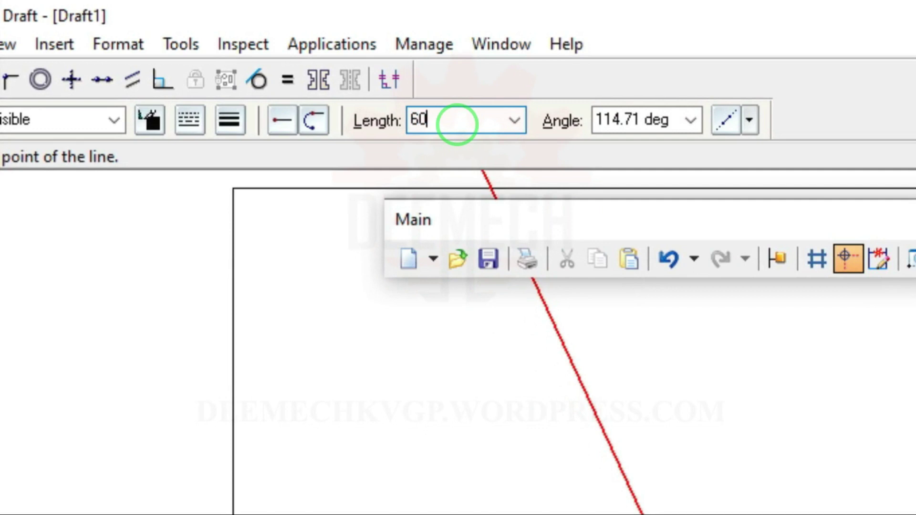
pyautogui.press('Tab')
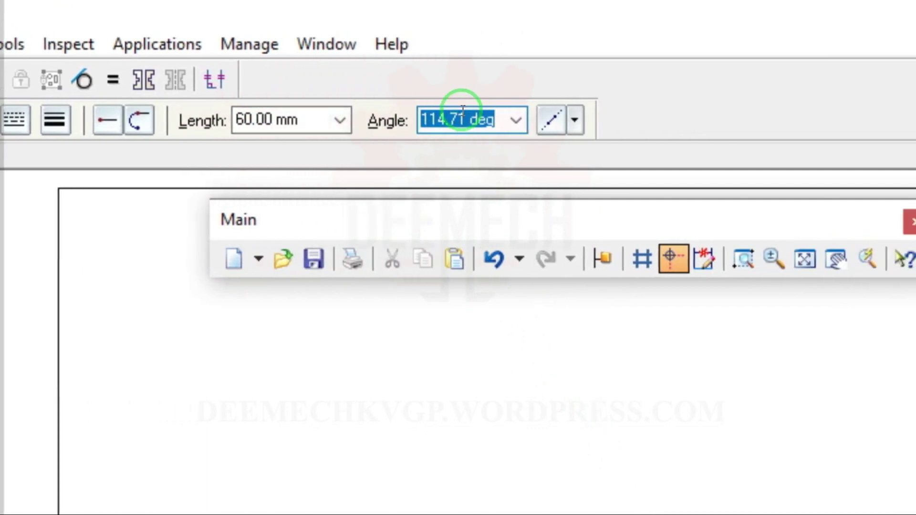
pyautogui.write('30')
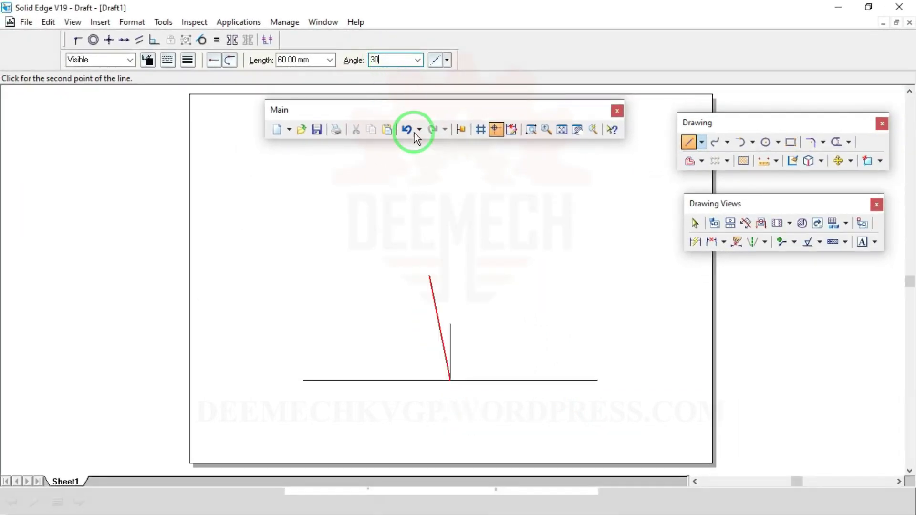
pyautogui.press('Return')
pyautogui.rightClick(547, 279)
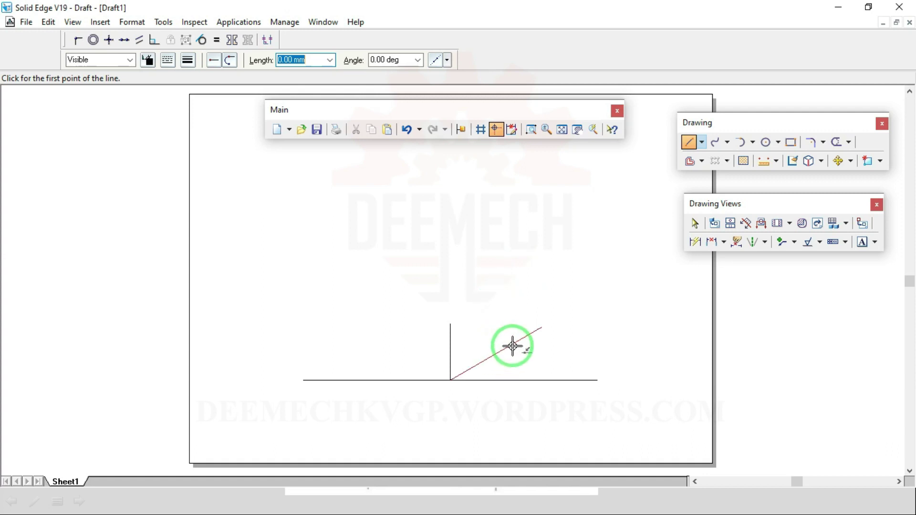
# Step: Draw a 20 mm vertical edge up from the 30° line's upper end
pyautogui.click(540, 327)
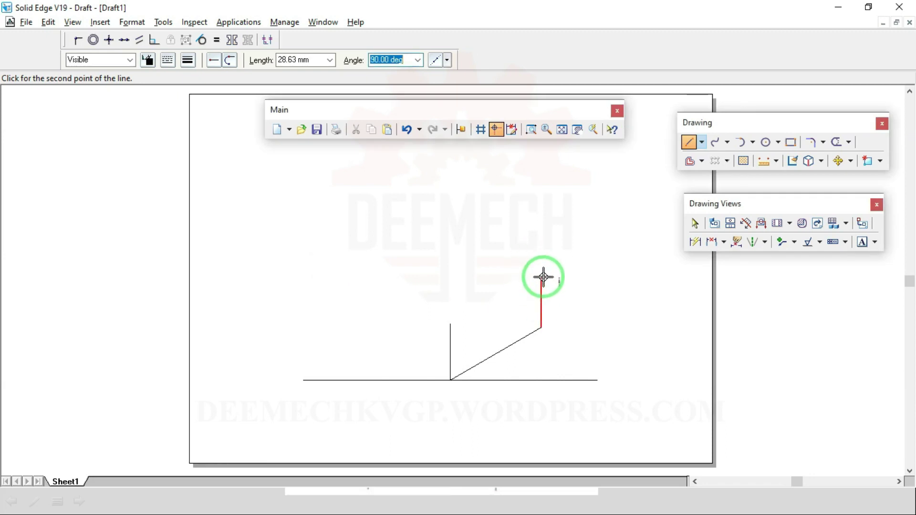
pyautogui.click(303, 59)
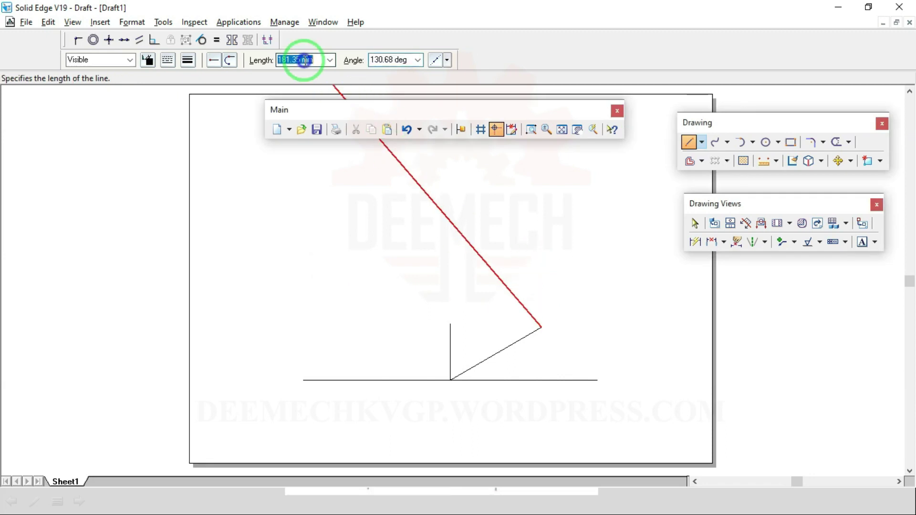
pyautogui.write('20')
pyautogui.press('Tab')
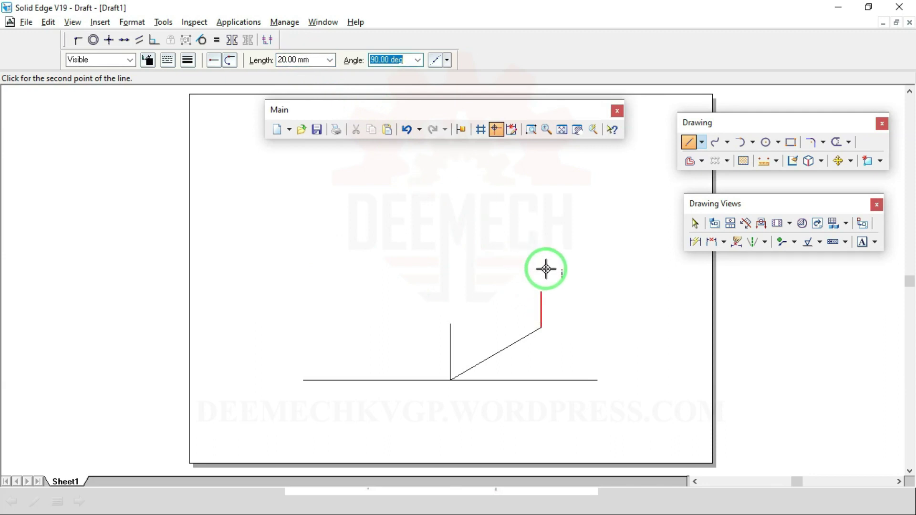
pyautogui.press('Return')
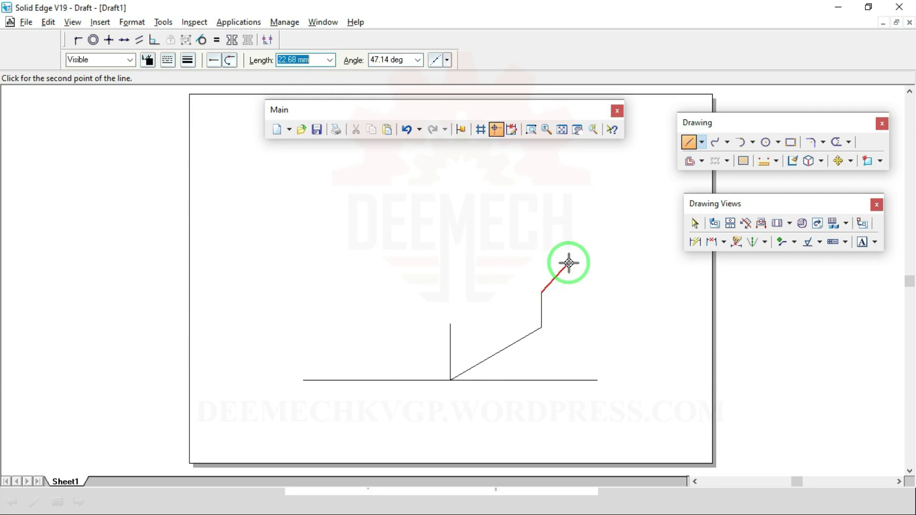
pyautogui.rightClick(569, 263)
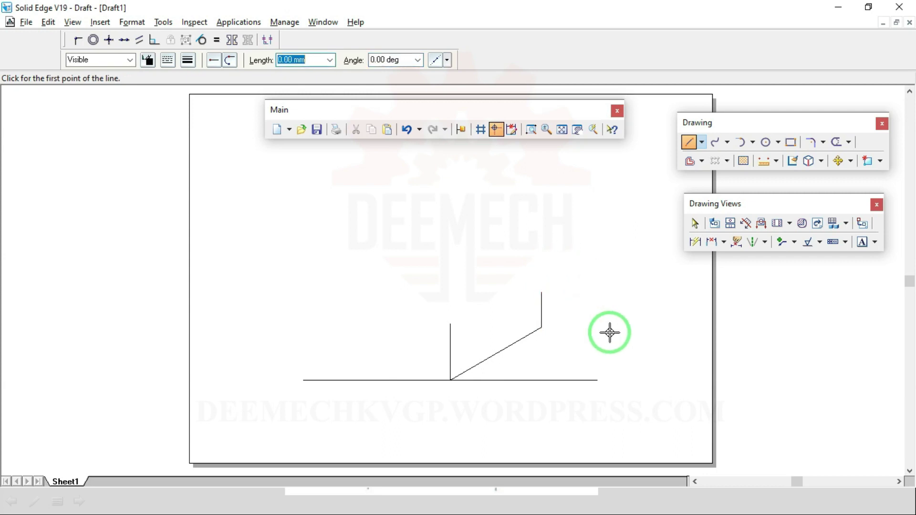
# Step: Copy the 30° inclined line up onto the top of the vertical edges using Move with Copy
pyautogui.click(851, 161)
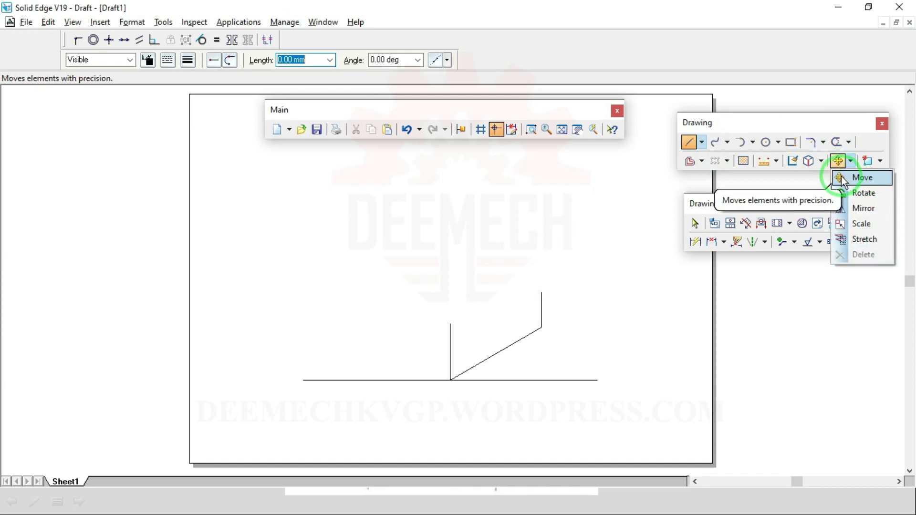
pyautogui.click(848, 179)
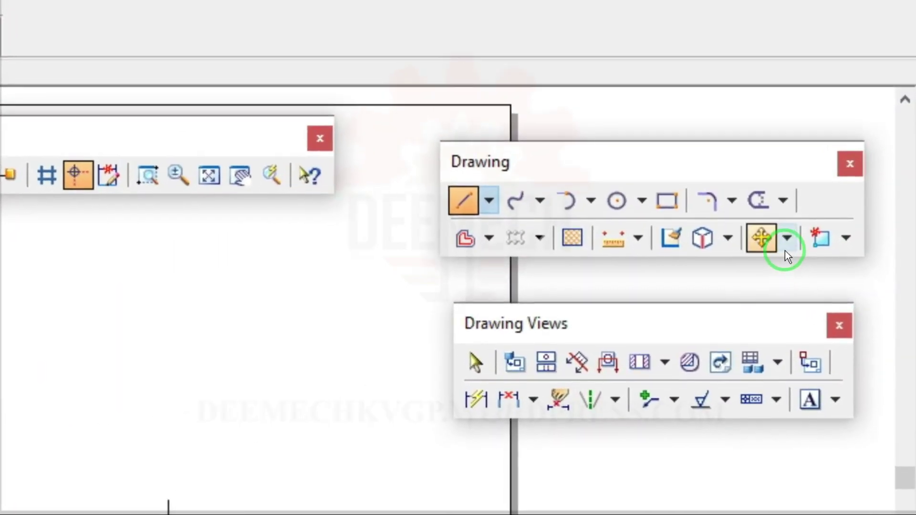
pyautogui.click(786, 239)
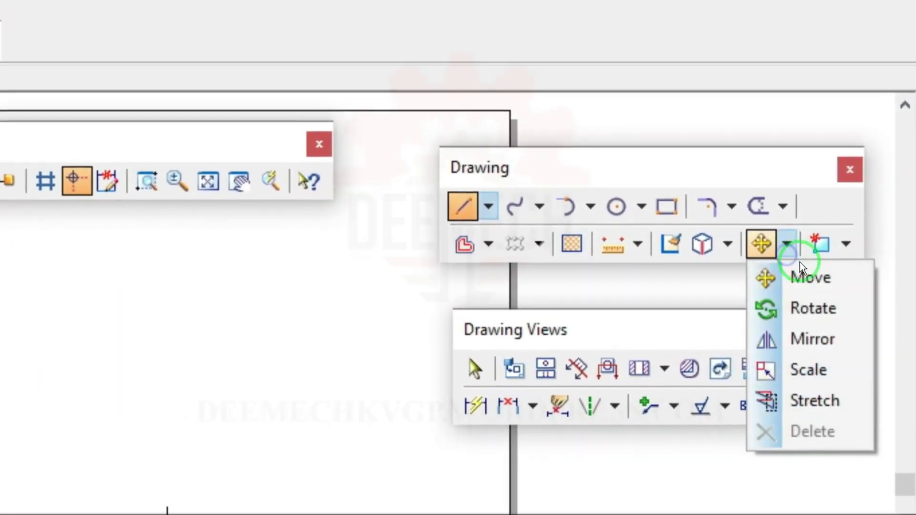
pyautogui.click(809, 260)
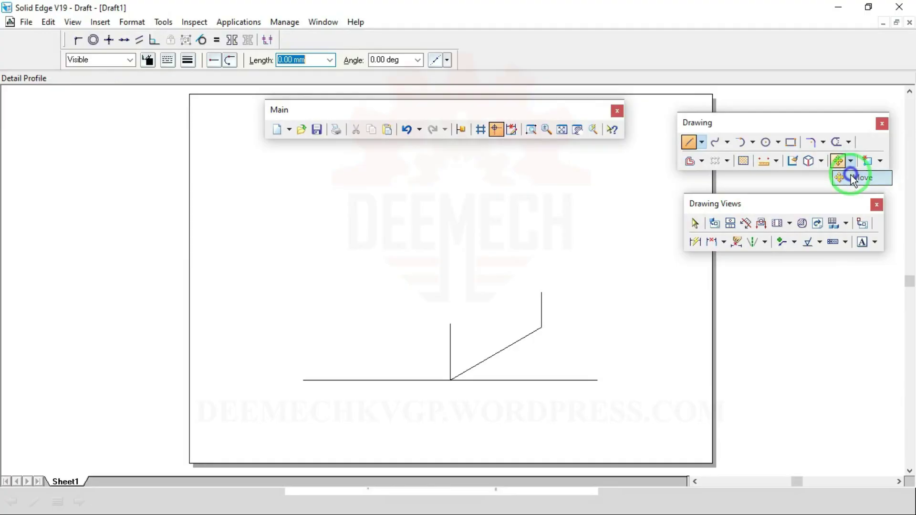
pyautogui.click(510, 346)
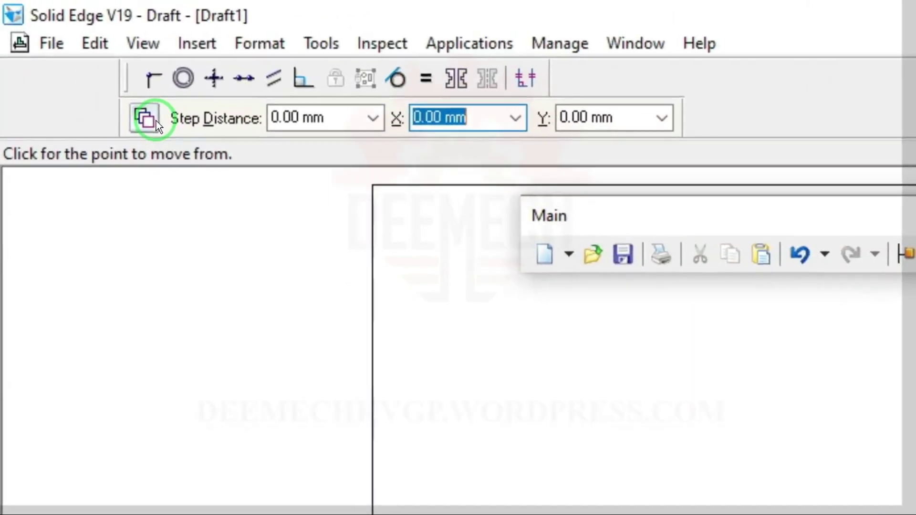
pyautogui.click(150, 119)
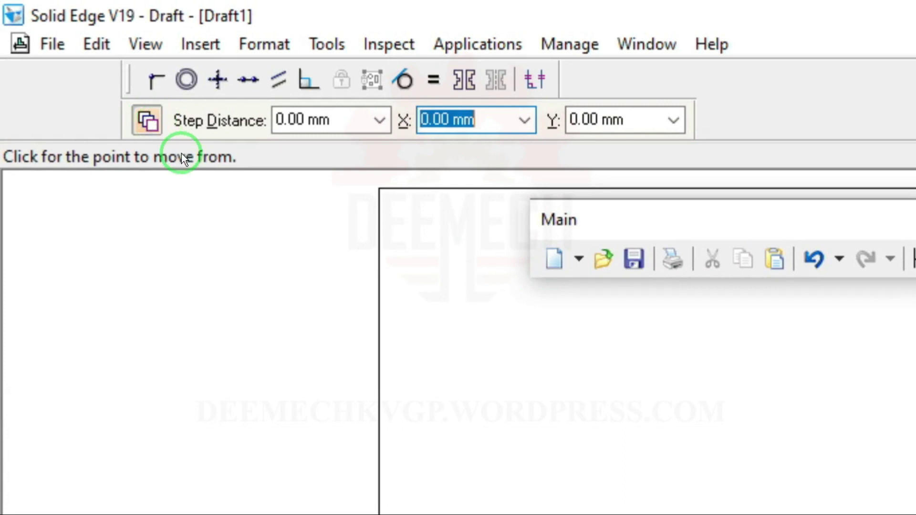
pyautogui.click(156, 121)
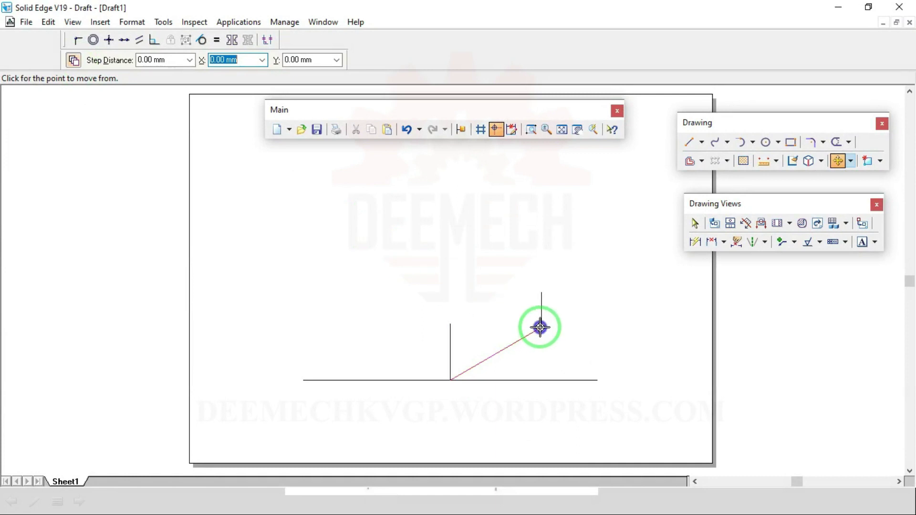
pyautogui.click(541, 328)
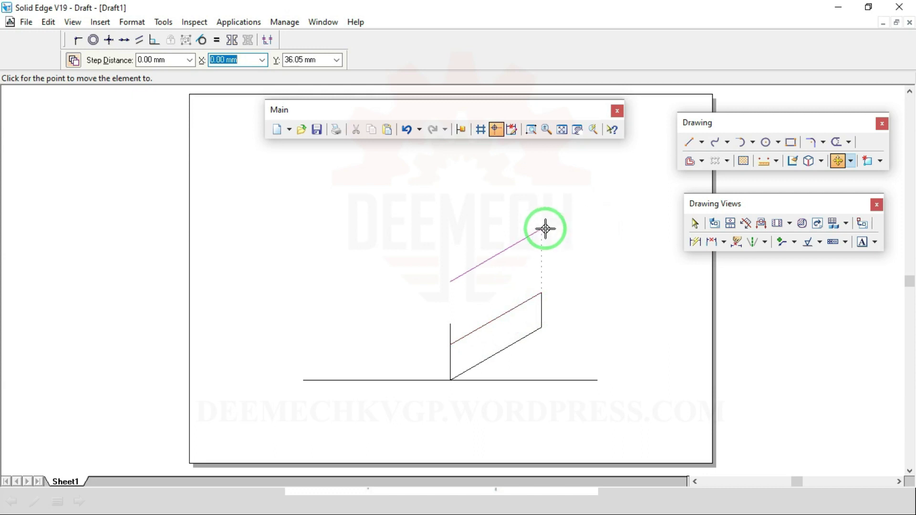
pyautogui.rightClick(564, 247)
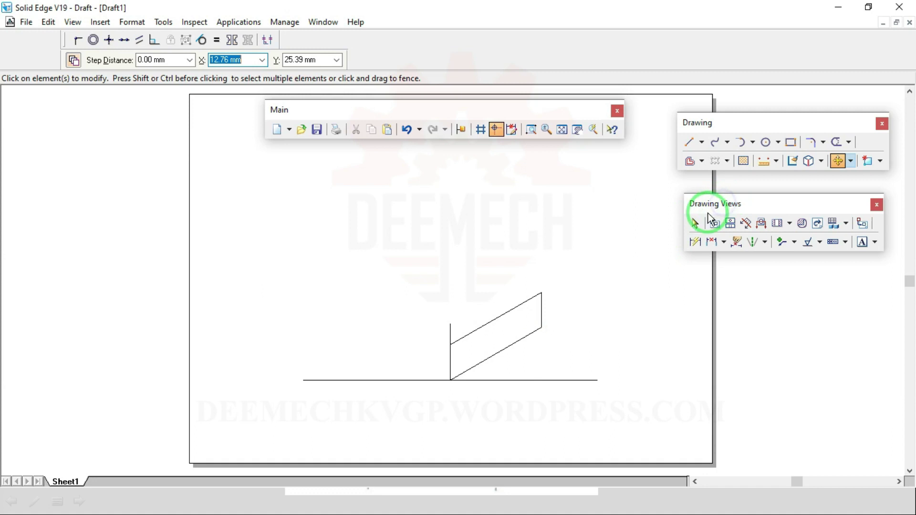
# Step: Select the lower inclined line and the other edges of the right-hand face
pyautogui.click(695, 223)
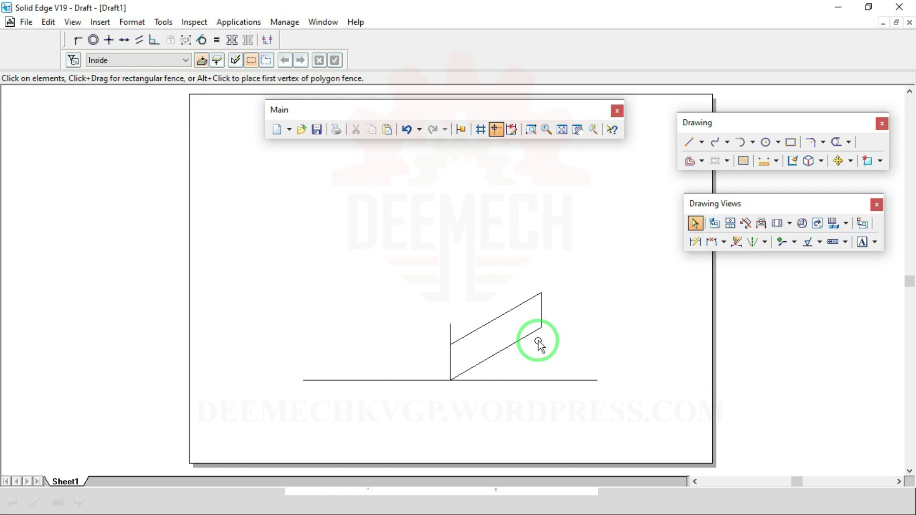
pyautogui.click(519, 347)
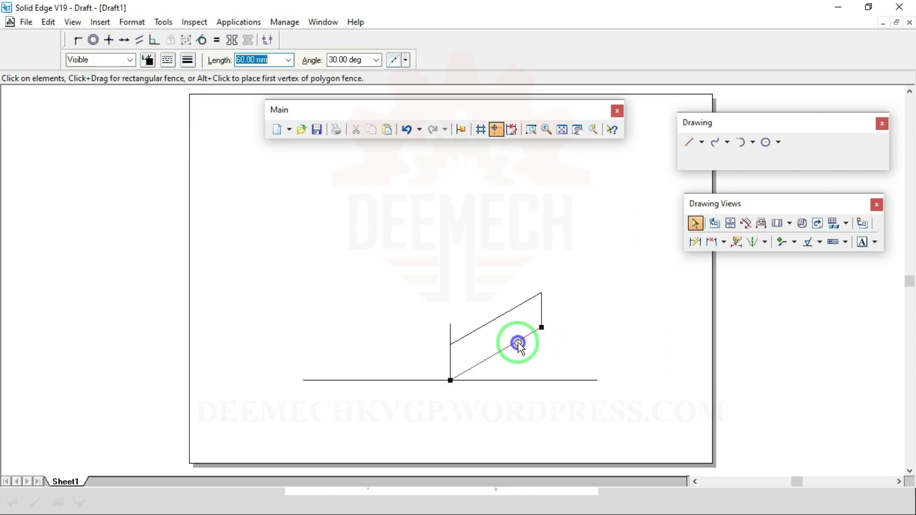
pyautogui.keyDown('ctrl'); pyautogui.click(542, 309); pyautogui.keyUp('ctrl')
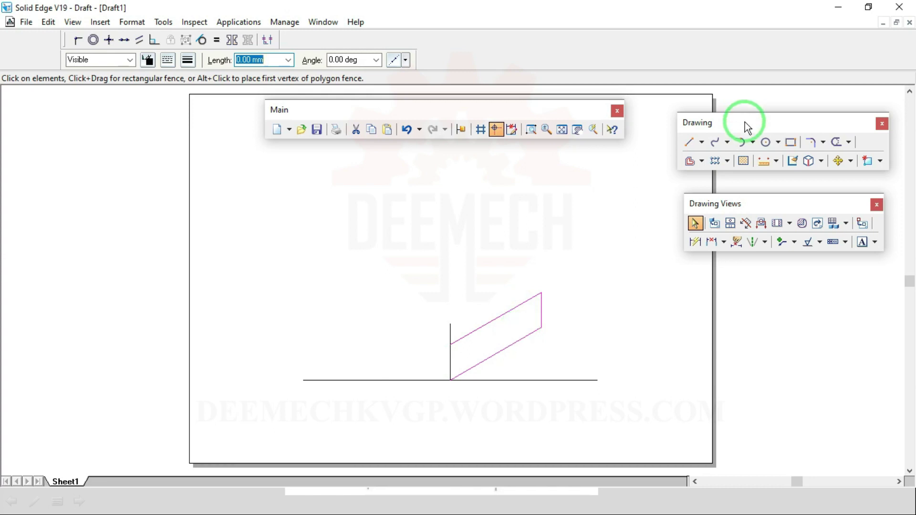
# Step: Mirror the selected face across the central vertical line to form the left face
pyautogui.click(852, 162)
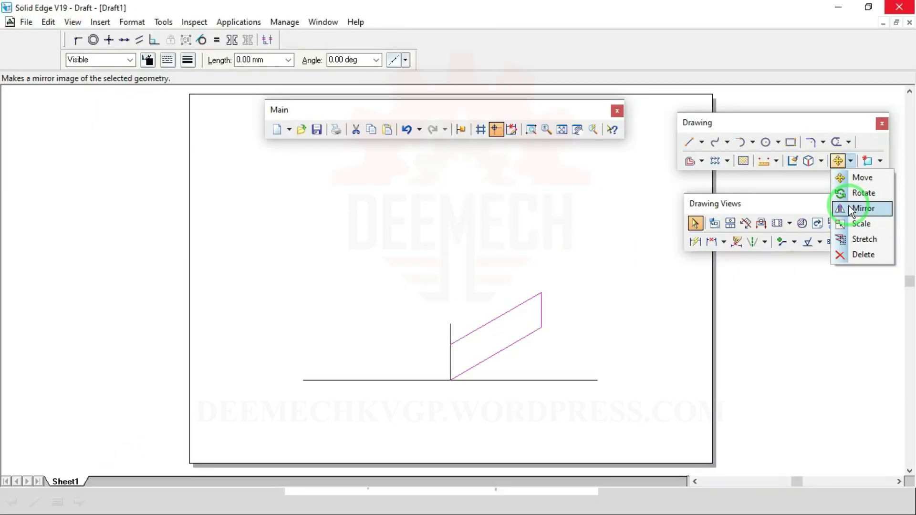
pyautogui.click(851, 210)
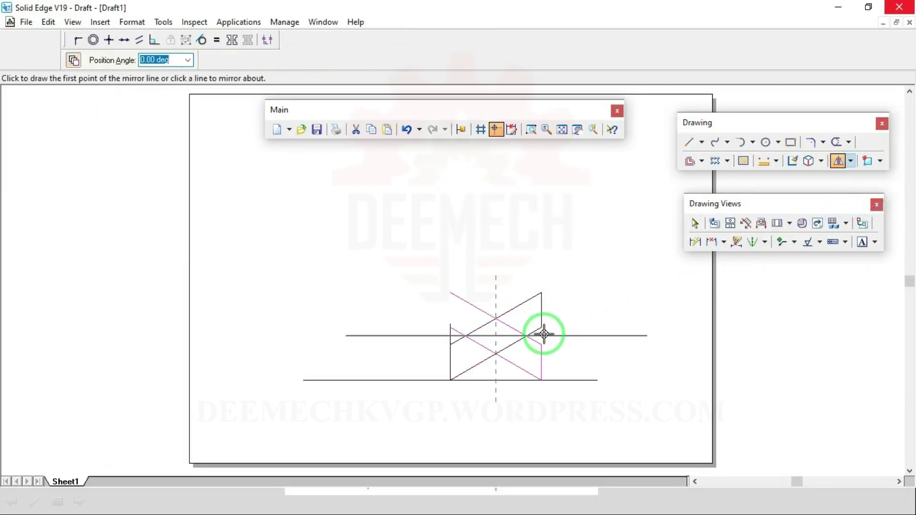
pyautogui.click(449, 332)
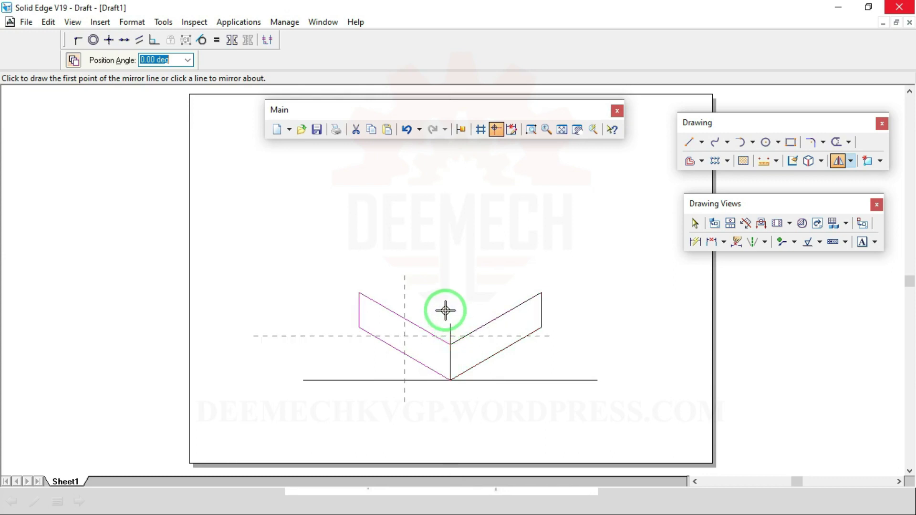
pyautogui.rightClick(444, 254)
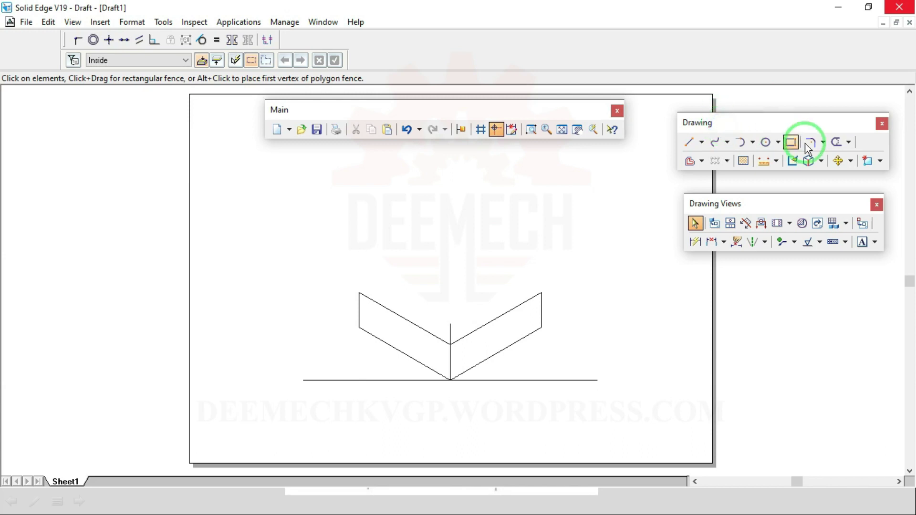
# Step: Copy the right face's top edge to the left face's top corner
pyautogui.click(851, 161)
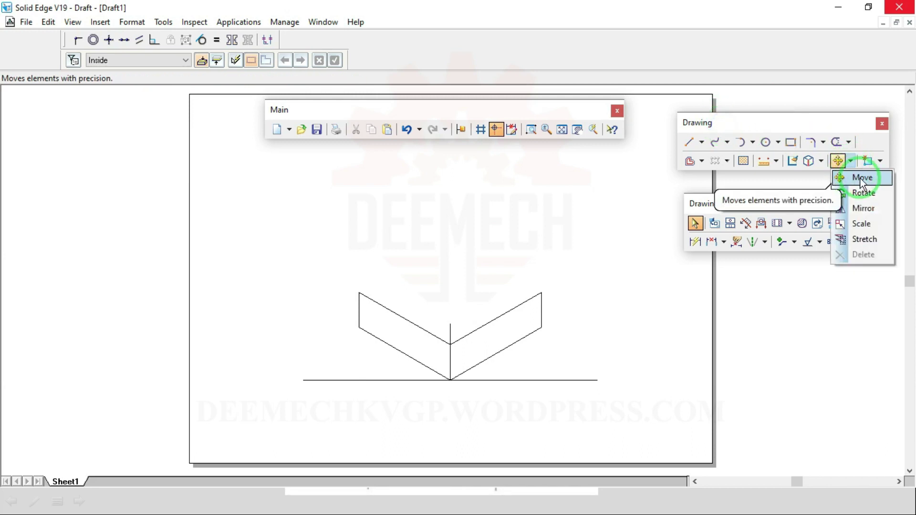
pyautogui.click(862, 180)
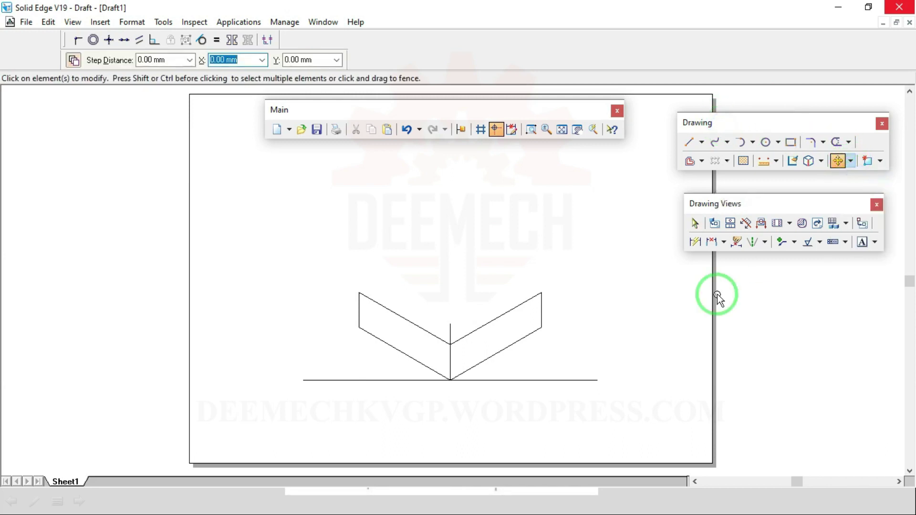
pyautogui.click(74, 60)
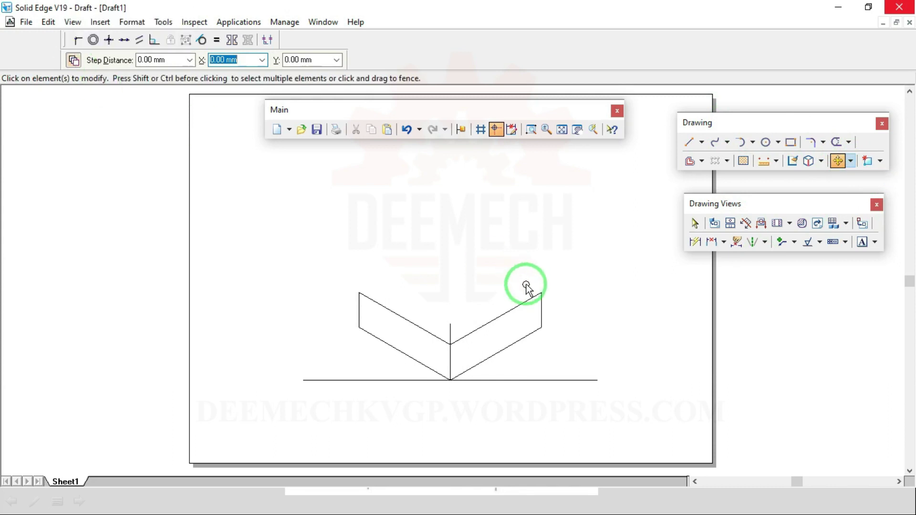
pyautogui.click(502, 315)
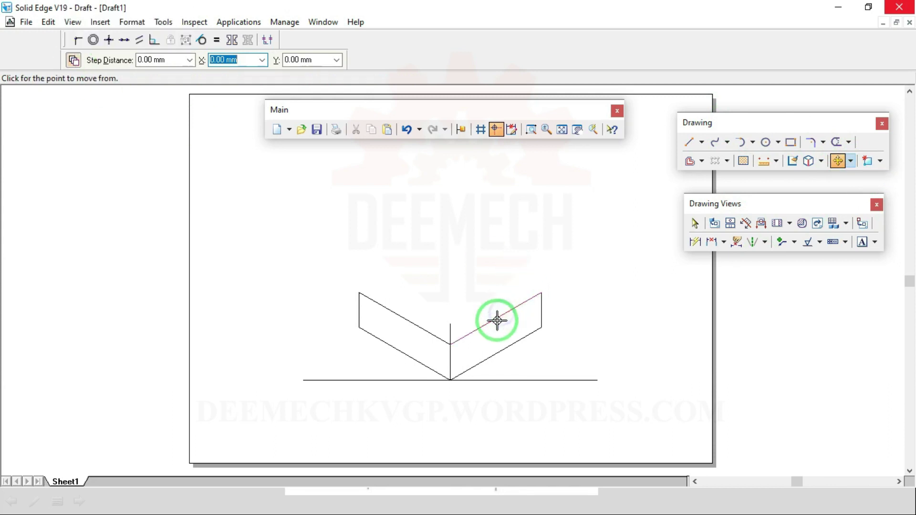
pyautogui.click(450, 343)
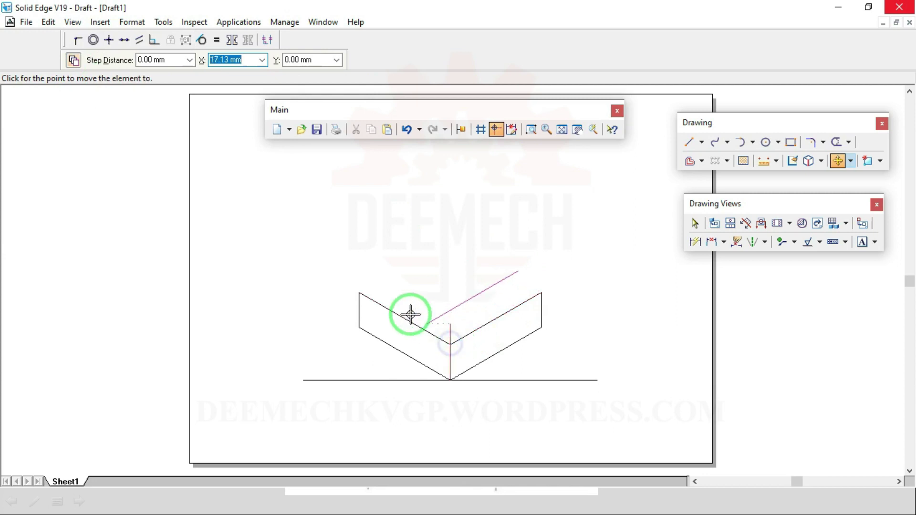
pyautogui.click(360, 293)
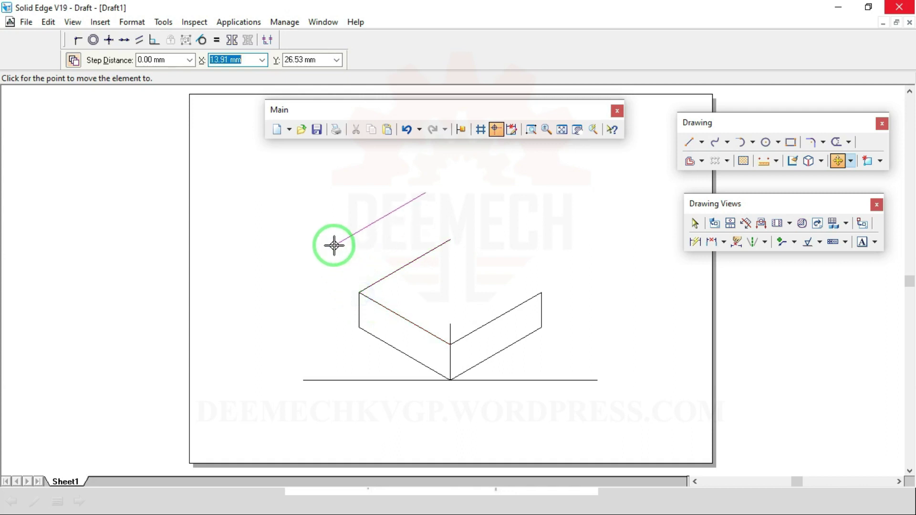
pyautogui.rightClick(334, 246)
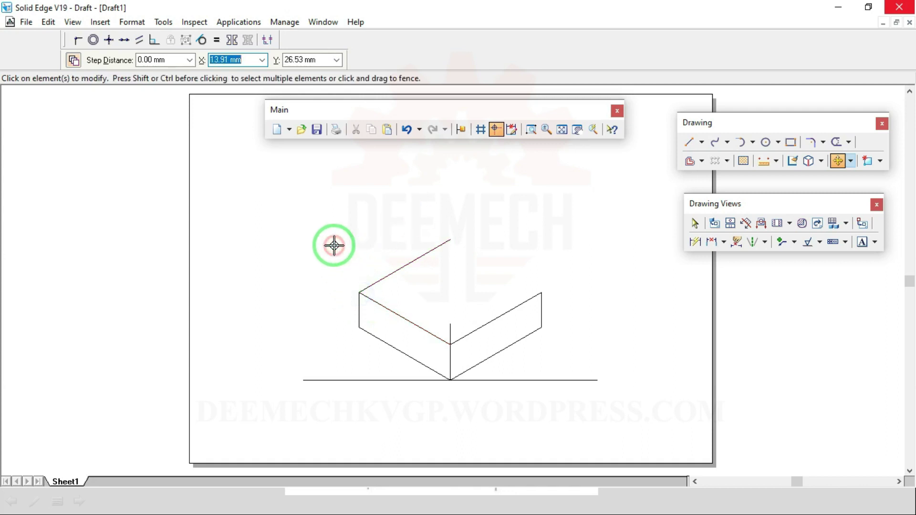
# Step: Move the front-left top edge to the back-right side and trim the stray vertical line
pyautogui.click(851, 162)
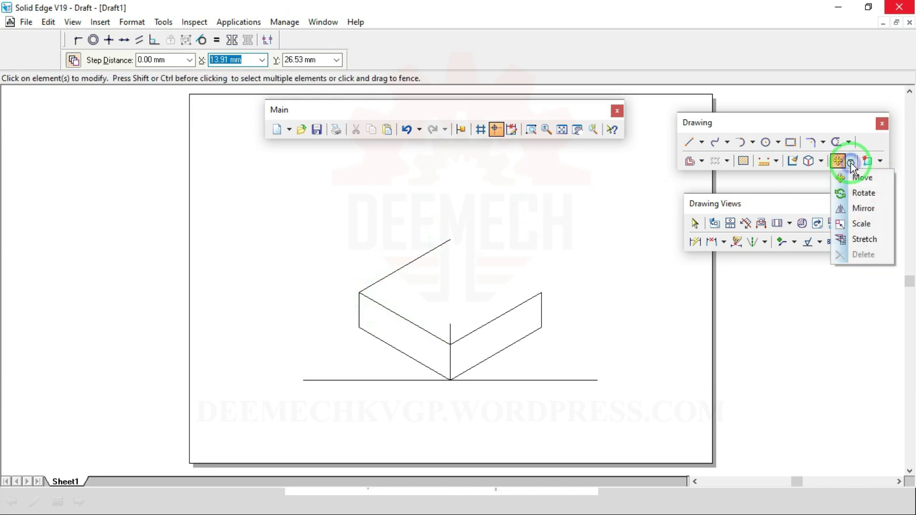
pyautogui.click(854, 179)
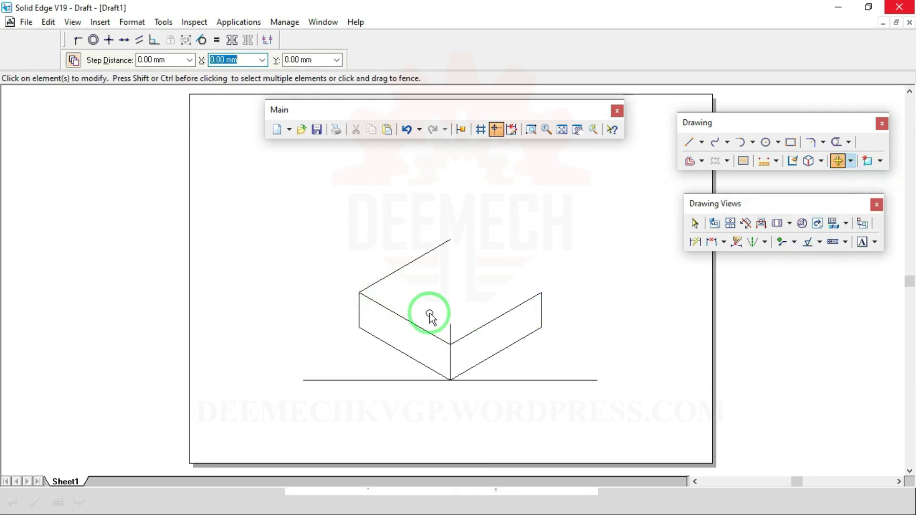
pyautogui.click(412, 324)
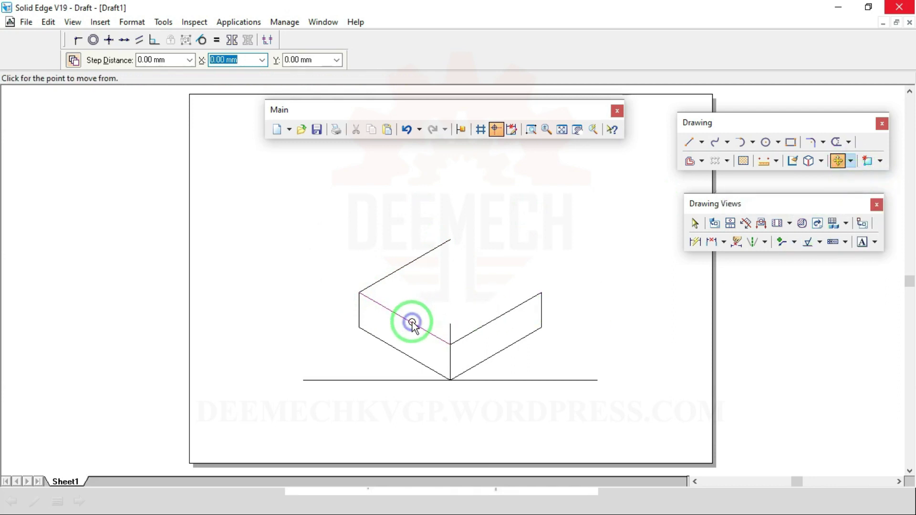
pyautogui.click(449, 343)
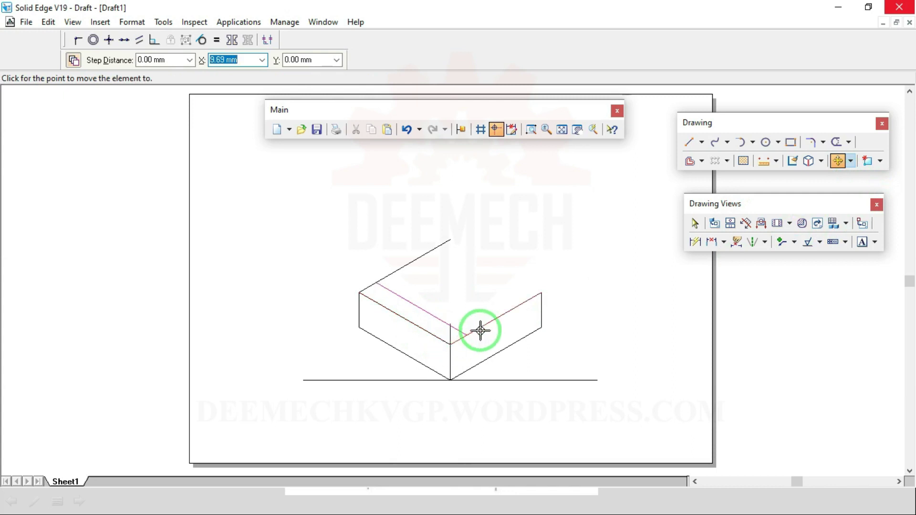
pyautogui.click(543, 292)
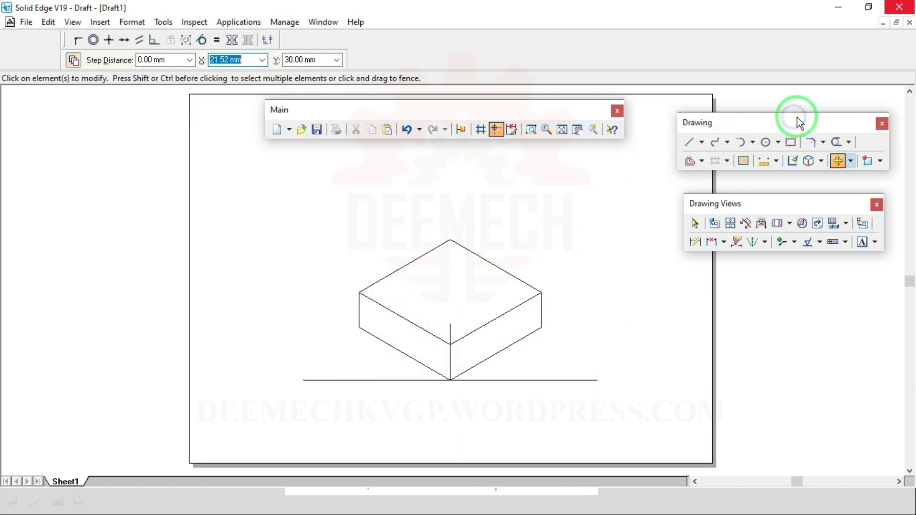
pyautogui.click(849, 141)
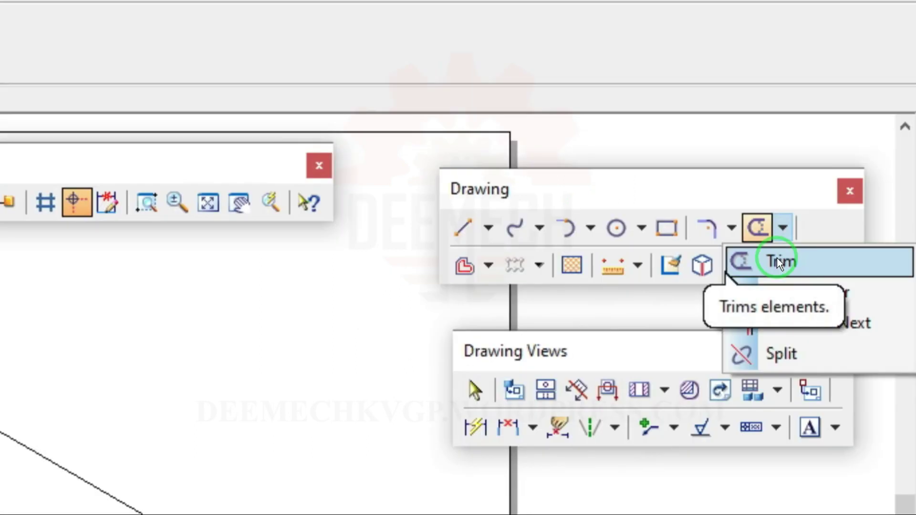
pyautogui.click(777, 262)
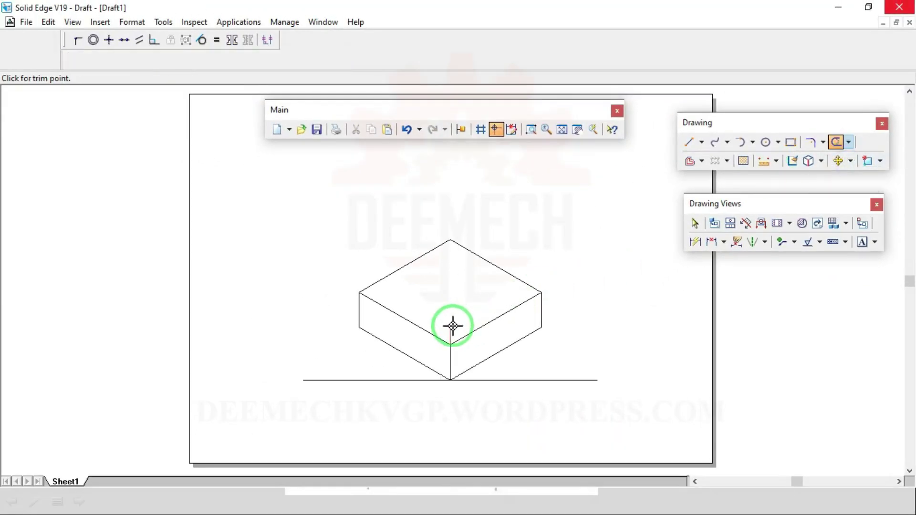
pyautogui.click(450, 328)
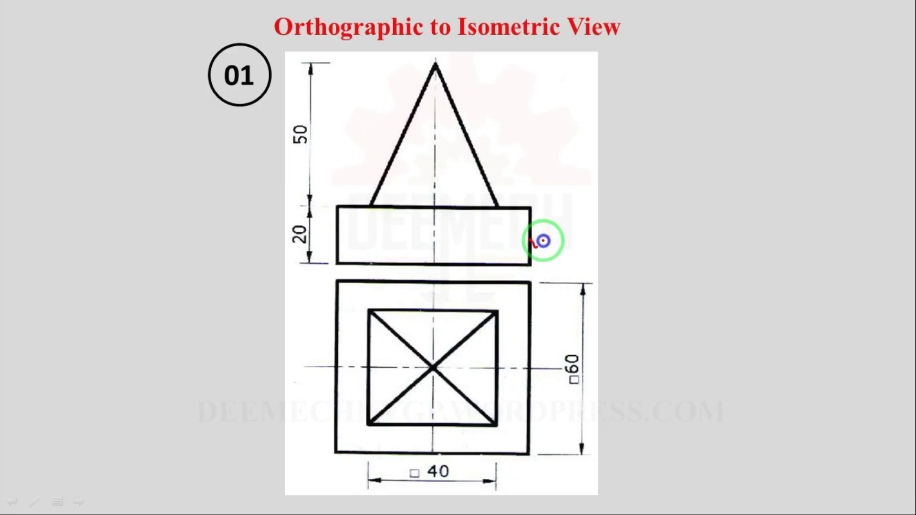
# Step: Tick the 20 prism block, the □60 base square and the pyramid slant edge in red
pyautogui.moveTo(532, 246); pyautogui.dragTo(586, 222)
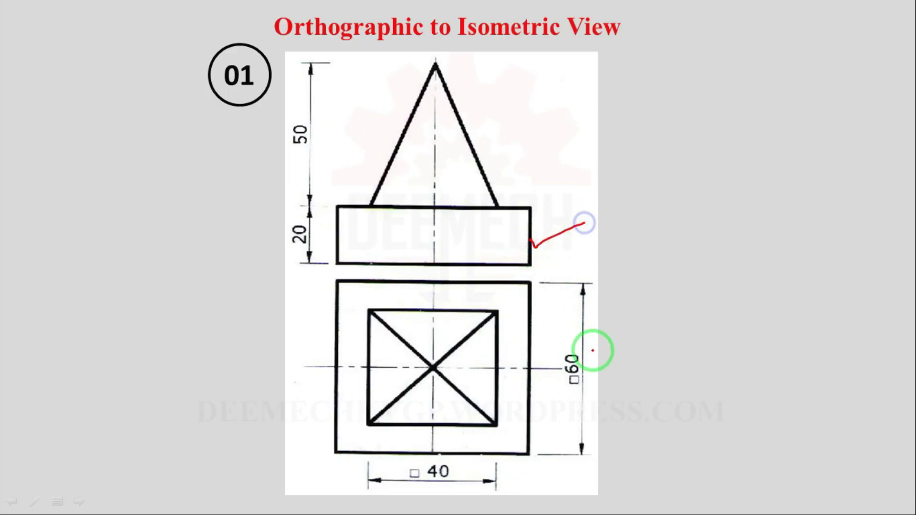
pyautogui.moveTo(587, 371); pyautogui.dragTo(639, 354)
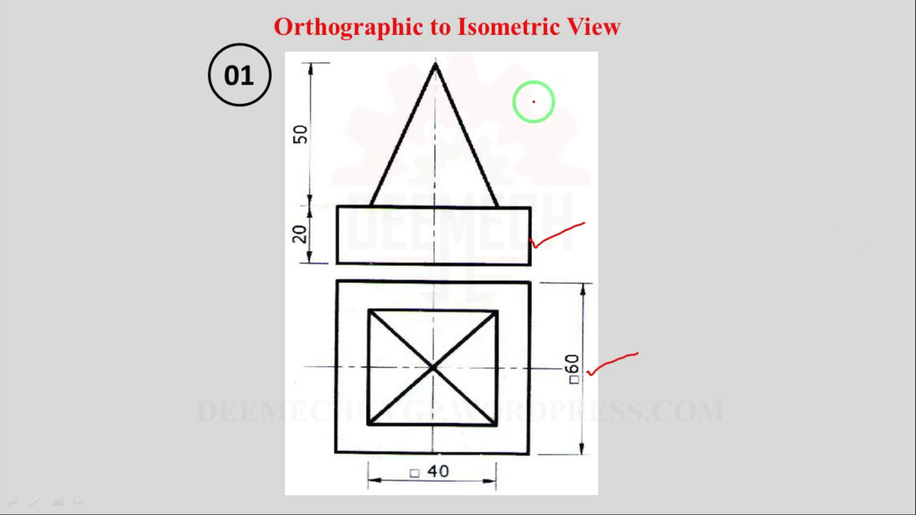
pyautogui.moveTo(469, 126); pyautogui.dragTo(523, 103)
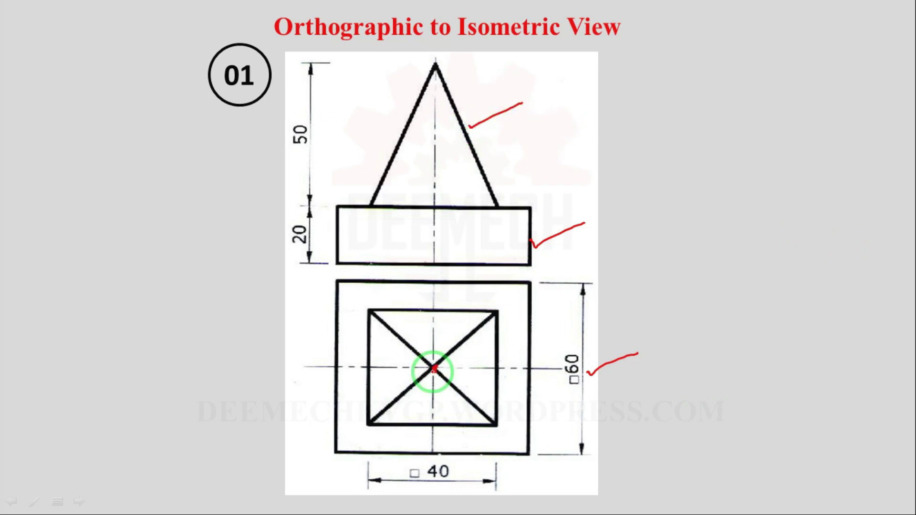
# Step: Trace the horizontal and vertical centre lines and a red distance arrow to the square's edge
pyautogui.moveTo(320, 367); pyautogui.dragTo(540, 372)
pyautogui.moveTo(432, 286); pyautogui.dragTo(431, 453)
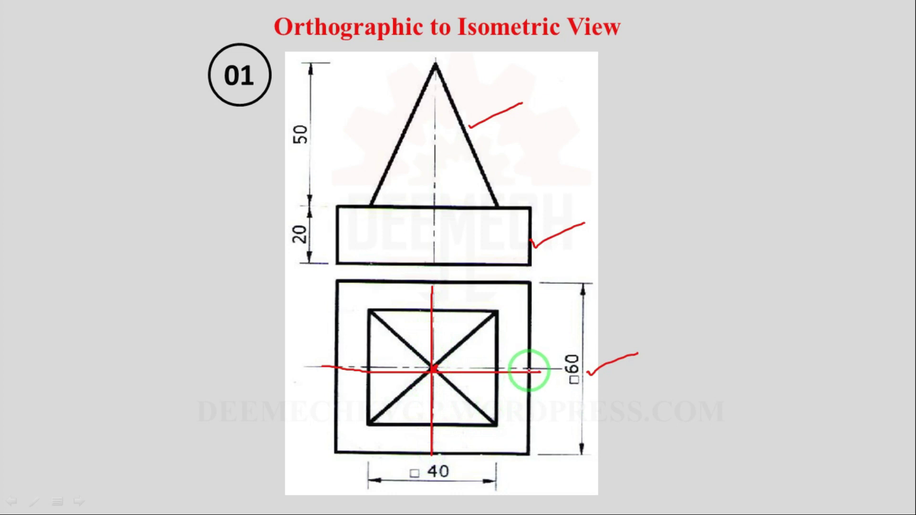
pyautogui.moveTo(539, 382)
pyautogui.mouseDown()
pyautogui.moveTo(547, 462)
pyautogui.moveTo(548, 454)
pyautogui.mouseUp()
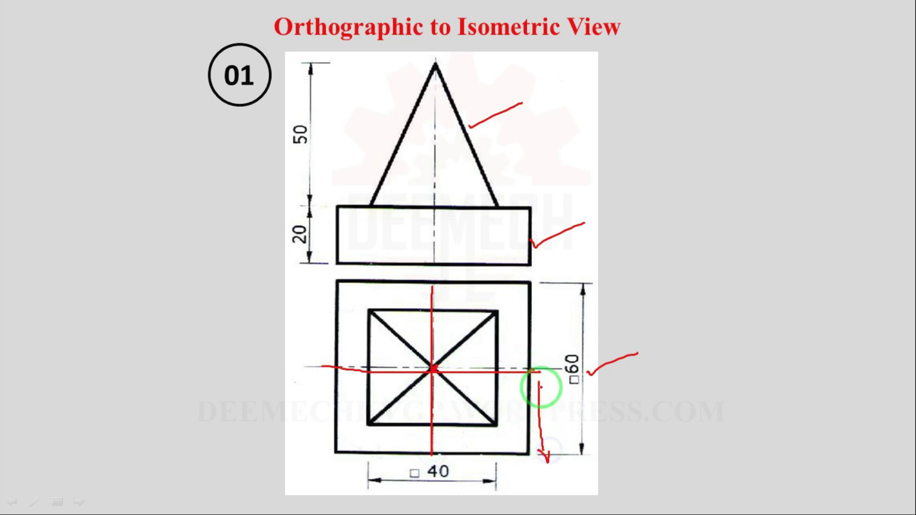
pyautogui.moveTo(535, 383)
pyautogui.mouseDown()
pyautogui.moveTo(544, 383)
pyautogui.moveTo(531, 368)
pyautogui.mouseUp()
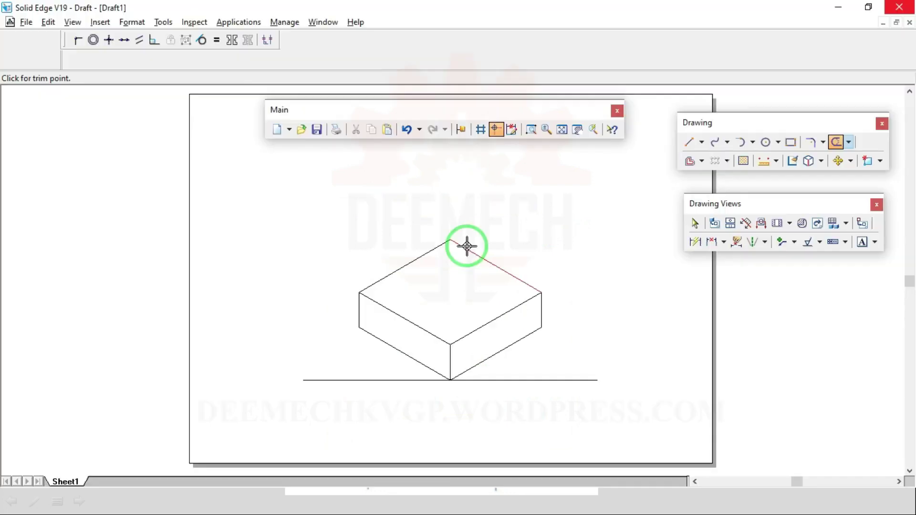
pyautogui.click(467, 246)
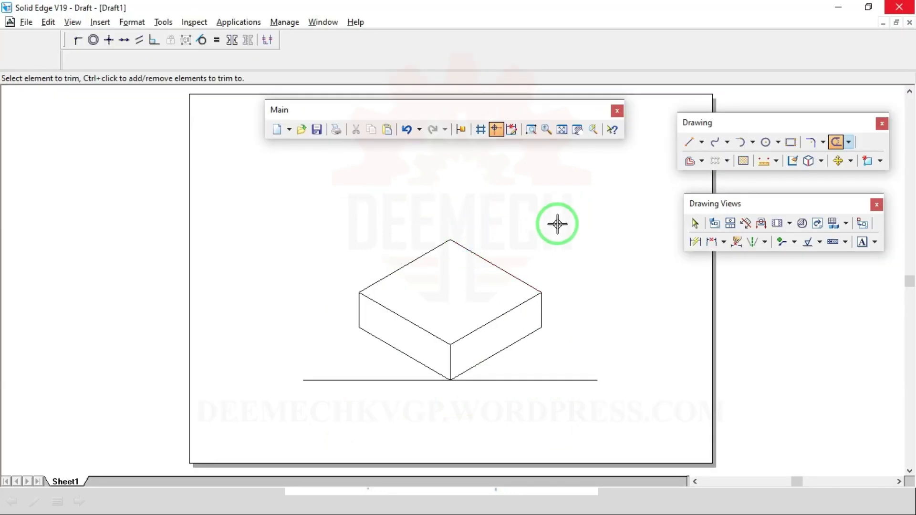
# Step: Copy the top face's front-left edge through the face midpoint as the first centre line
pyautogui.click(849, 163)
pyautogui.click(855, 175)
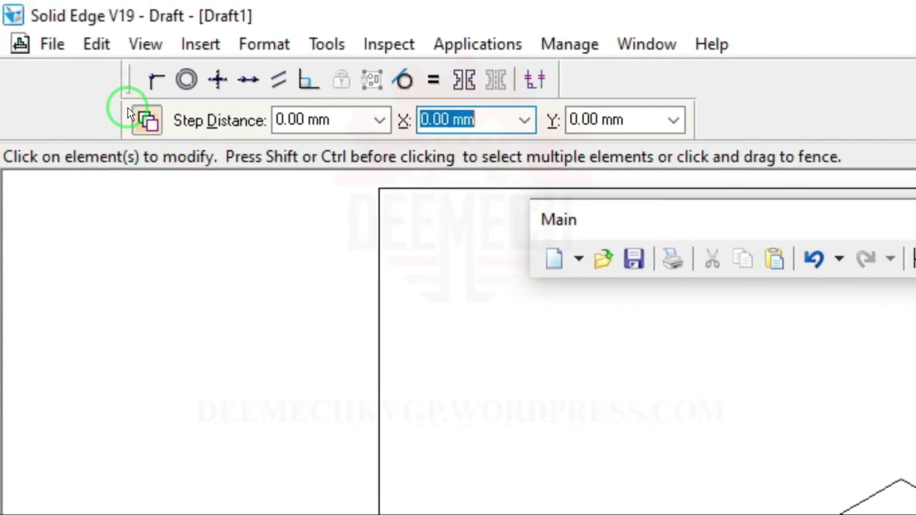
pyautogui.click(144, 118)
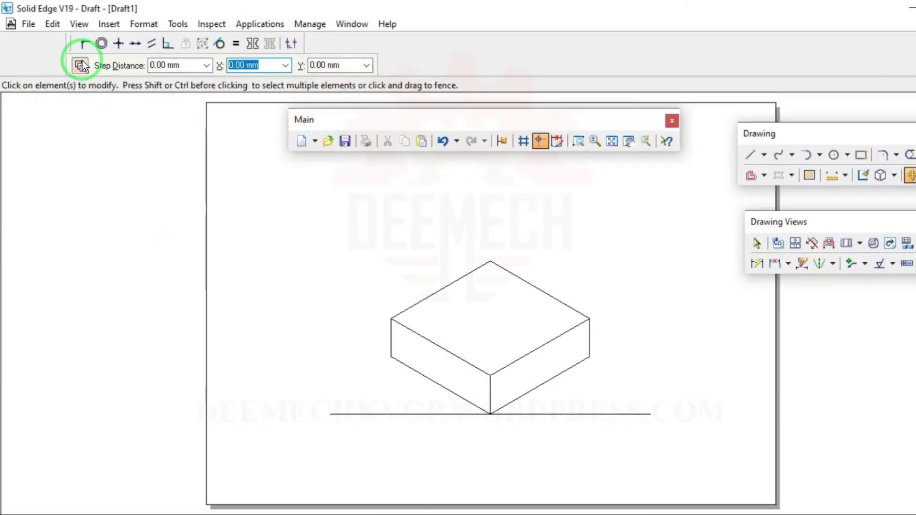
pyautogui.click(436, 334)
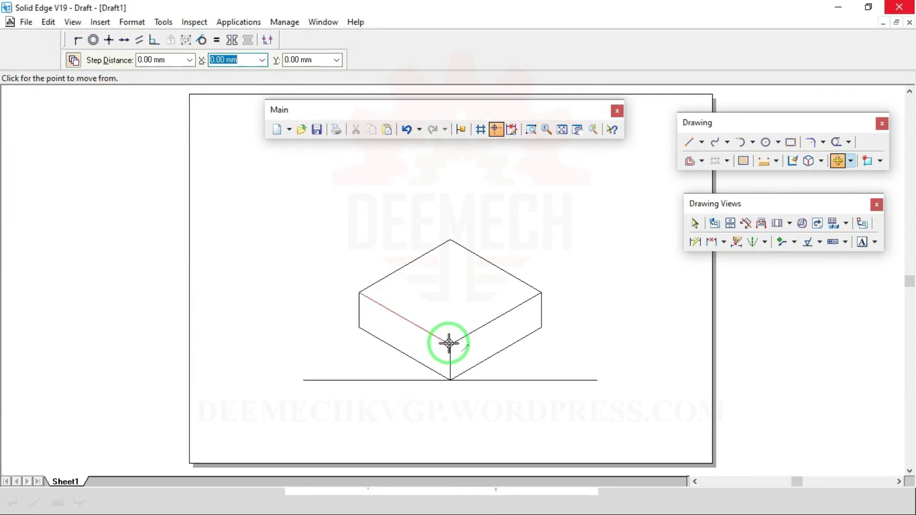
pyautogui.click(448, 343)
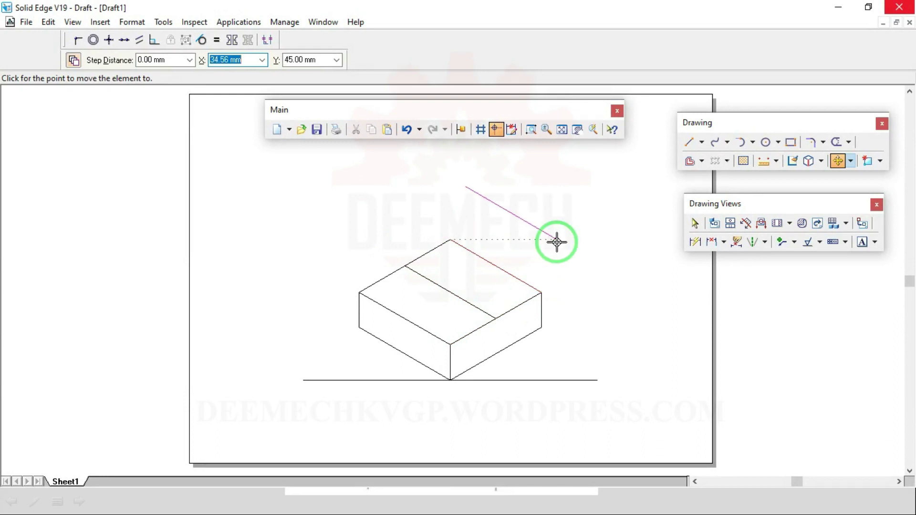
pyautogui.click(542, 292)
# Step: Copy the front-right edge through the midpoint to form the second, crossing centre line
pyautogui.click(850, 164)
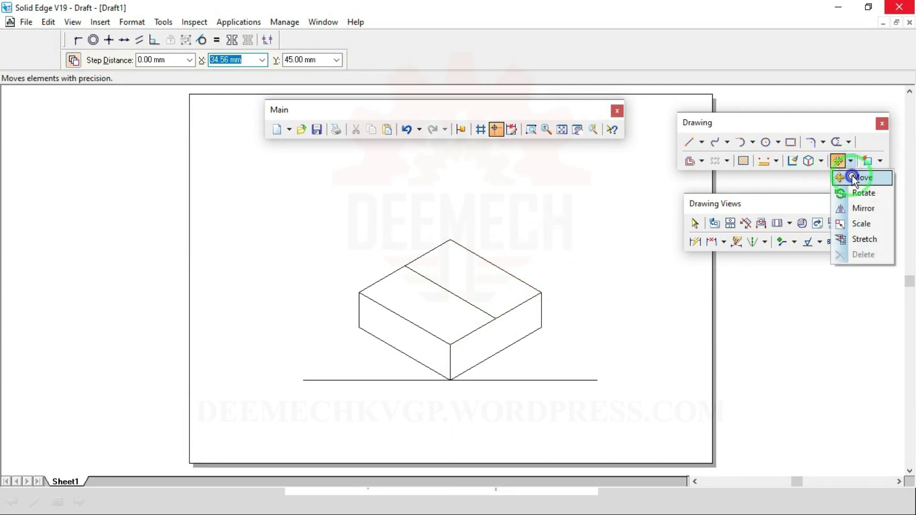
pyautogui.click(854, 175)
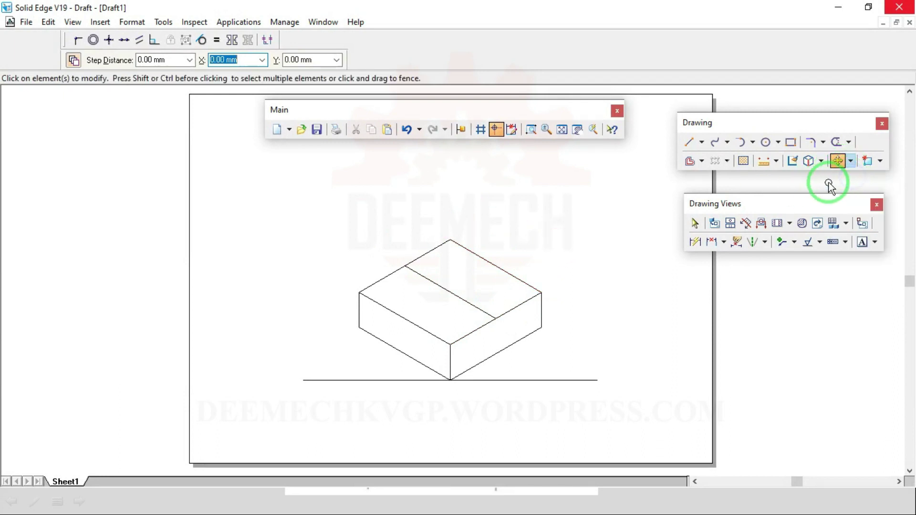
pyautogui.click(473, 334)
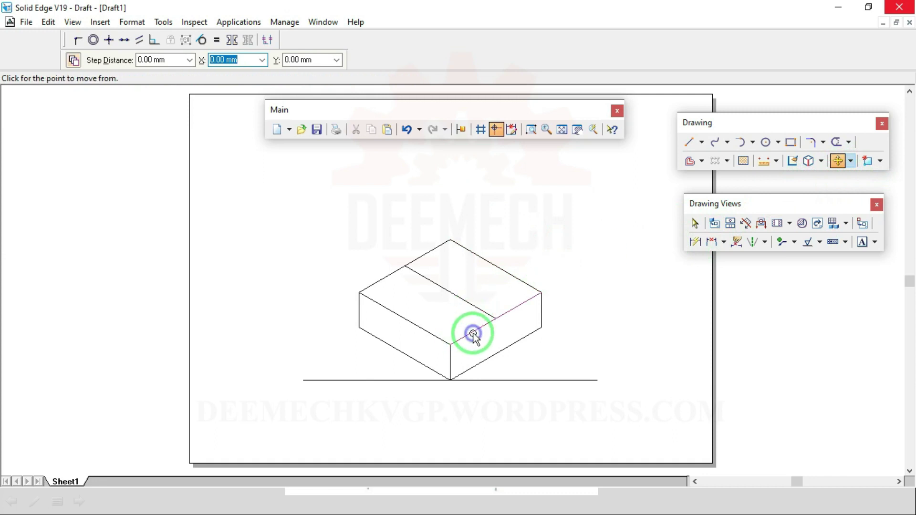
pyautogui.click(451, 343)
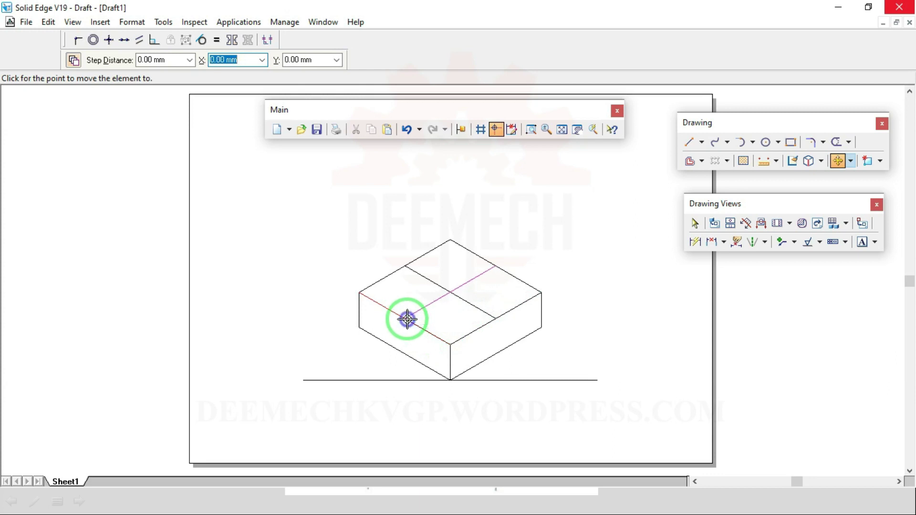
pyautogui.click(350, 237)
pyautogui.click(444, 292)
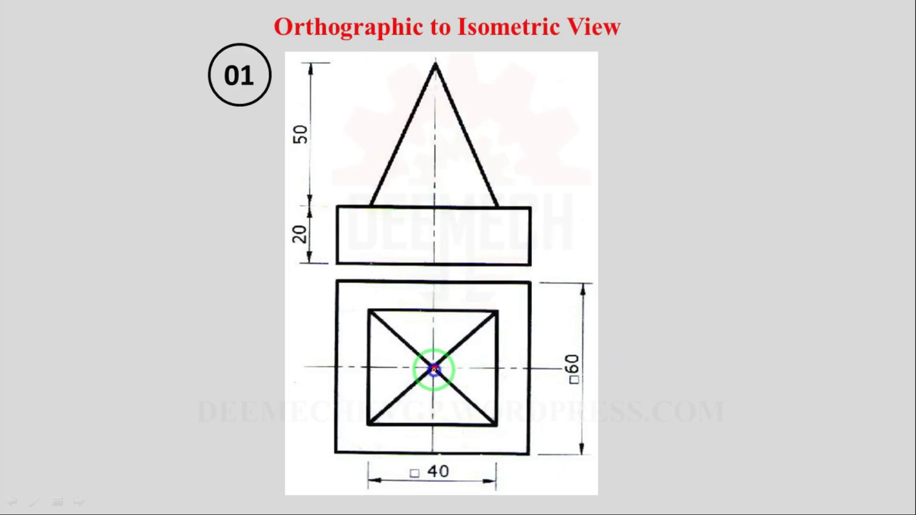
# Step: Outline the inner □40 square and its horizontal and vertical centre lines in red, then exit the slideshow
pyautogui.moveTo(375, 426)
pyautogui.mouseDown()
pyautogui.moveTo(494, 427)
pyautogui.moveTo(495, 310)
pyautogui.moveTo(370, 313)
pyautogui.moveTo(371, 424)
pyautogui.mouseUp()
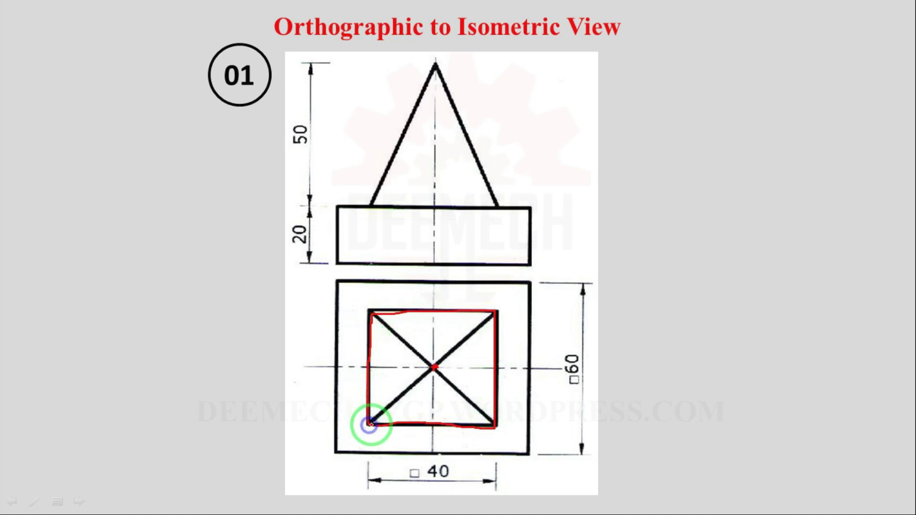
pyautogui.moveTo(434, 368); pyautogui.dragTo(491, 368)
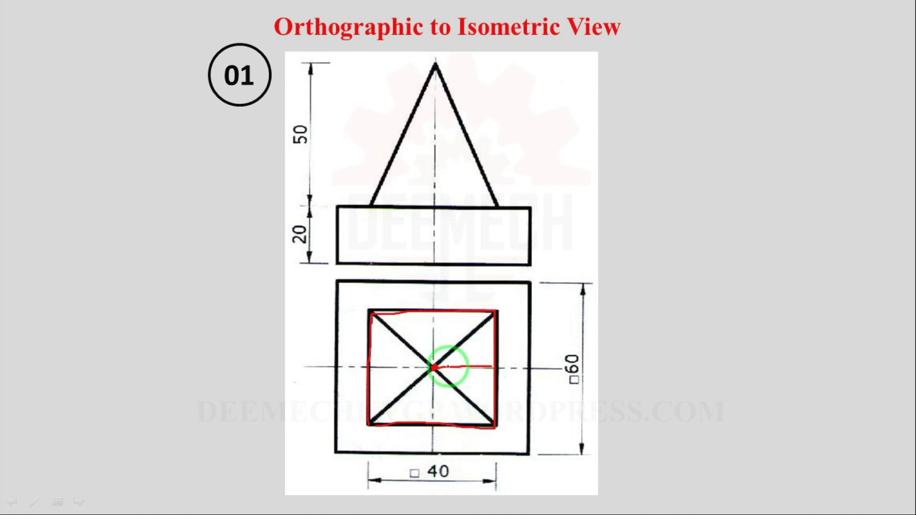
pyautogui.moveTo(432, 367); pyautogui.dragTo(366, 364)
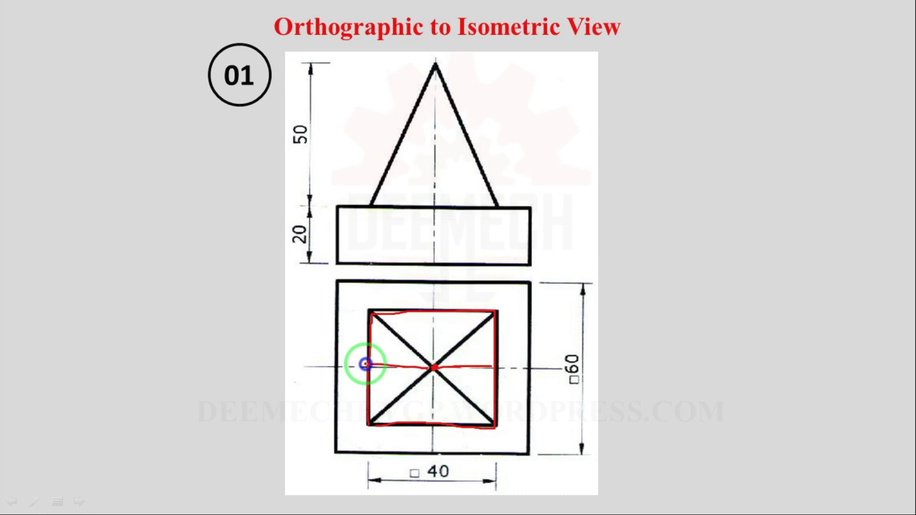
pyautogui.moveTo(434, 310); pyautogui.dragTo(436, 422)
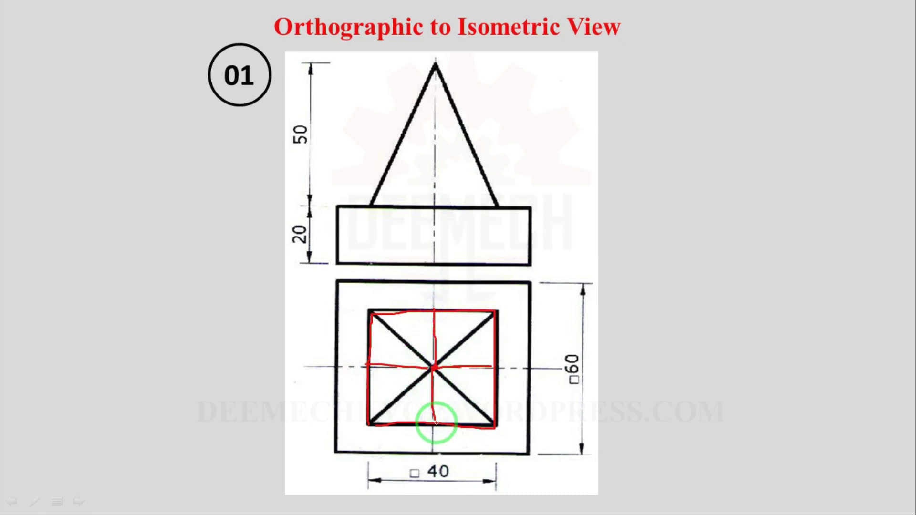
pyautogui.press('Right')
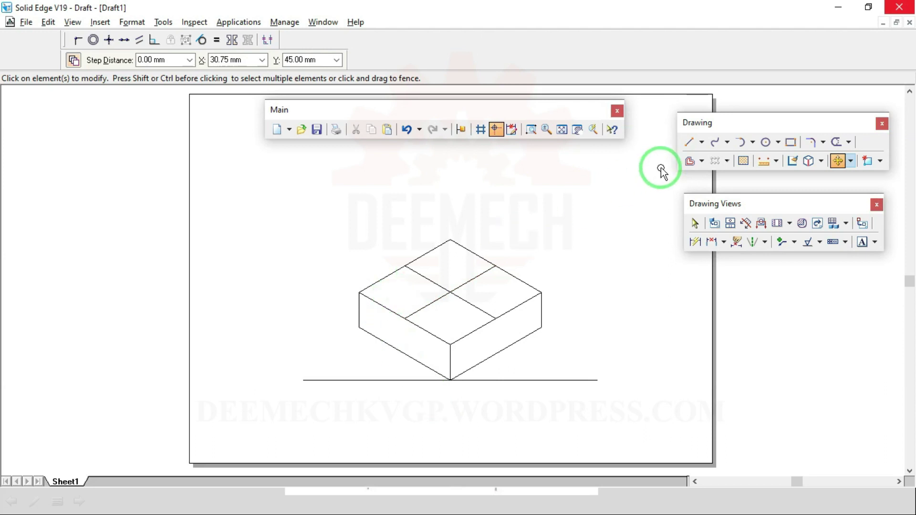
# Step: Set up Offset with a 20 mm distance in Single mode
pyautogui.click(701, 161)
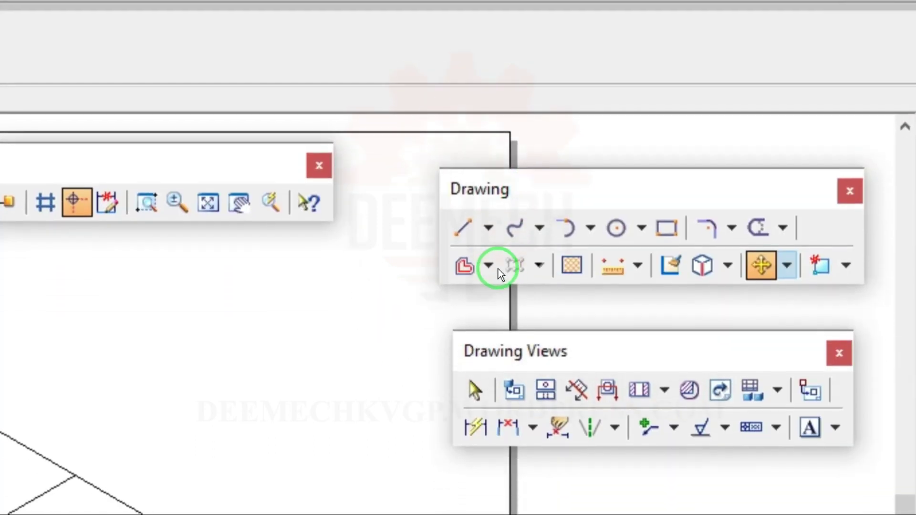
pyautogui.click(701, 161)
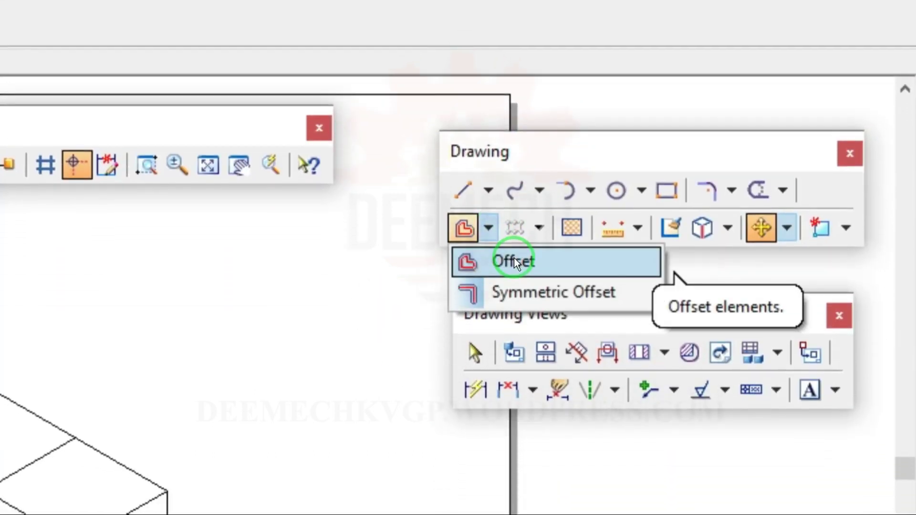
pyautogui.click(514, 261)
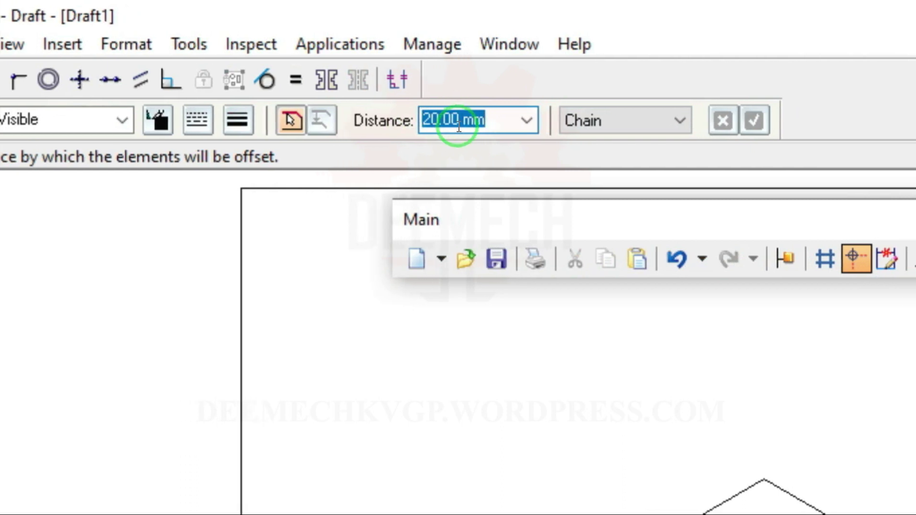
pyautogui.write('20')
pyautogui.press('Return')
pyautogui.click(457, 118)
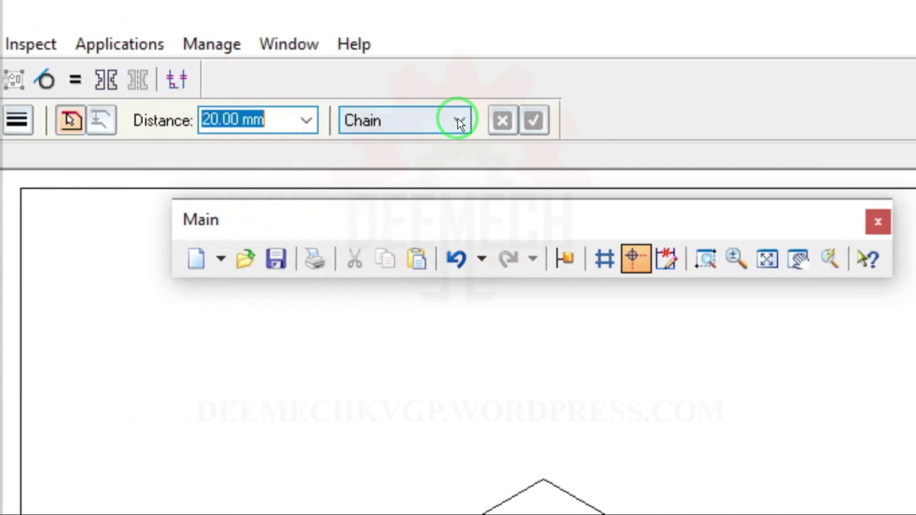
pyautogui.click(438, 145)
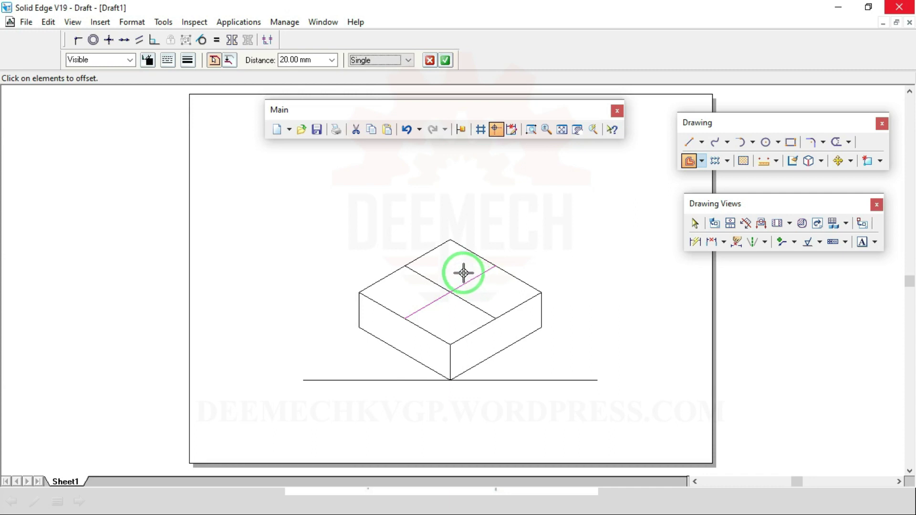
# Step: Place the first 20 mm offset lines beside the top-left edge and a centre line
pyautogui.click(447, 261)
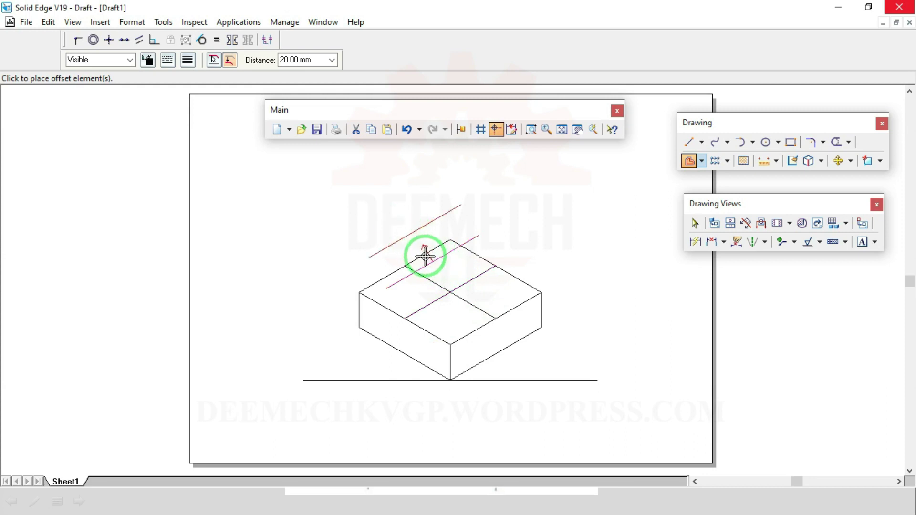
pyautogui.rightClick(450, 225)
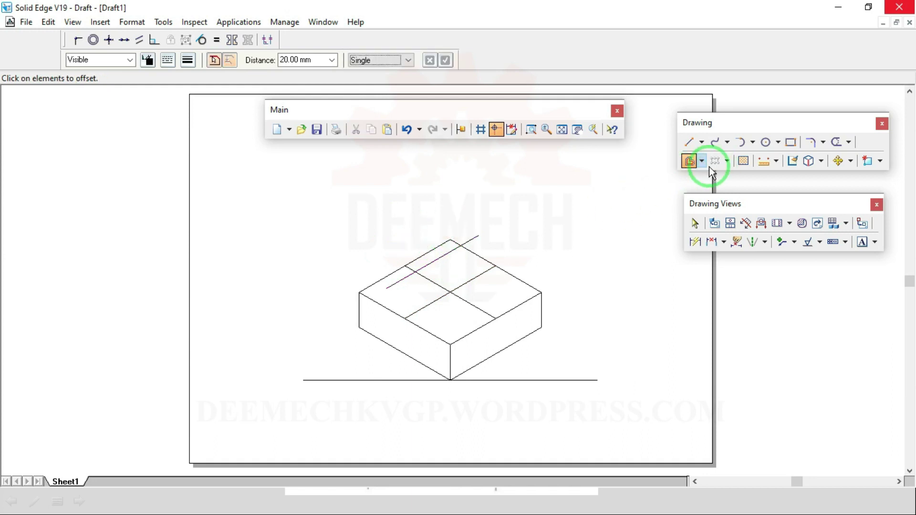
pyautogui.click(408, 261)
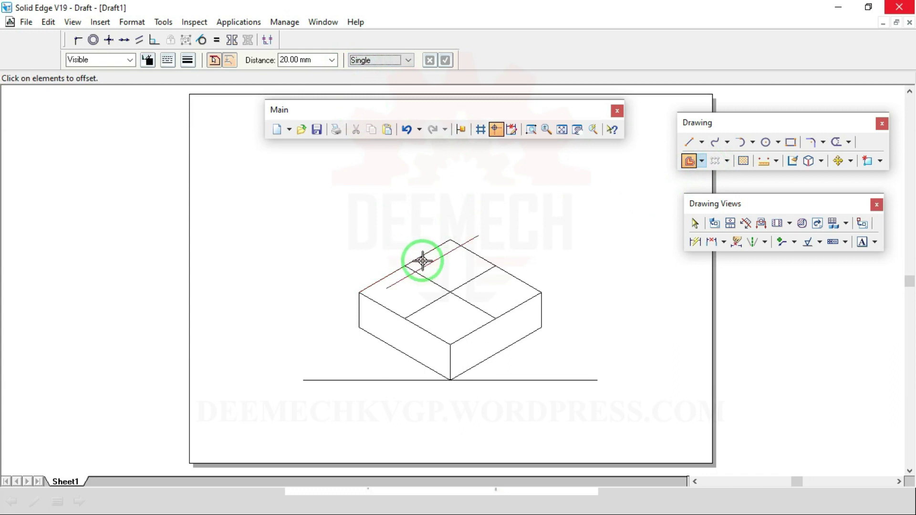
pyautogui.click(473, 278)
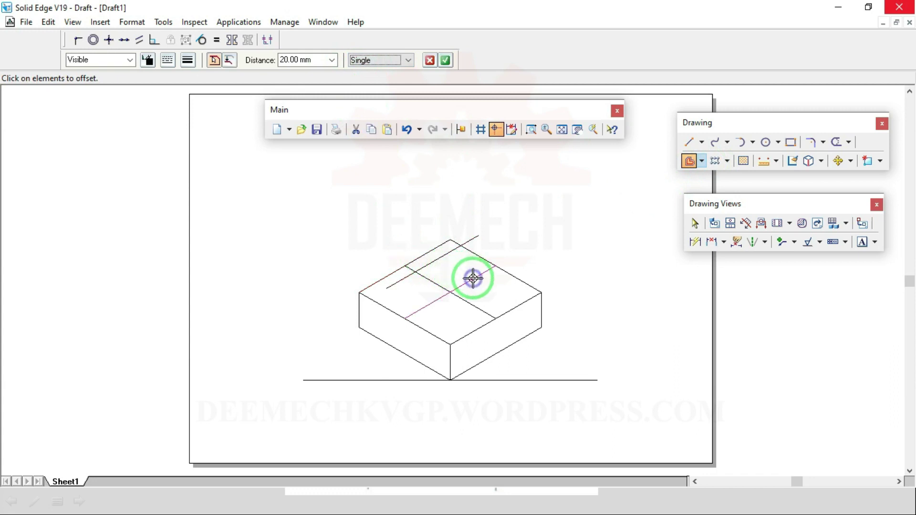
pyautogui.rightClick(500, 292)
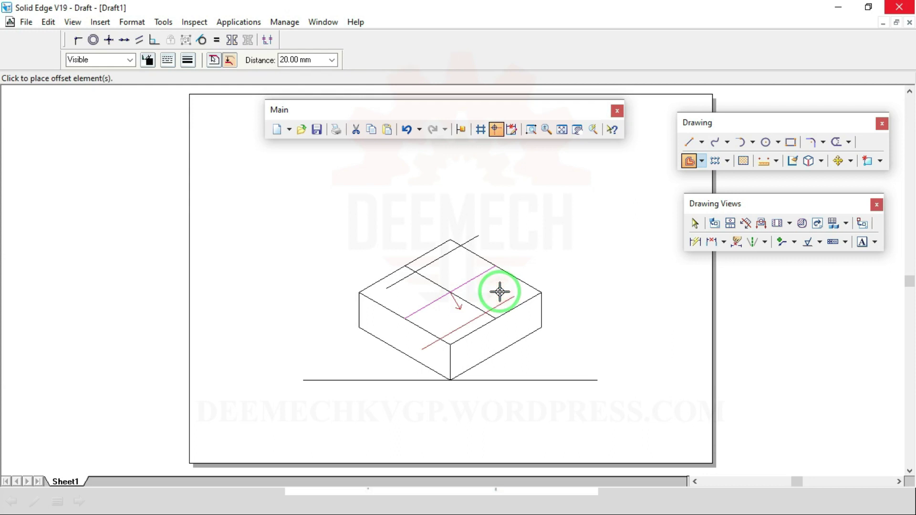
pyautogui.click(500, 292)
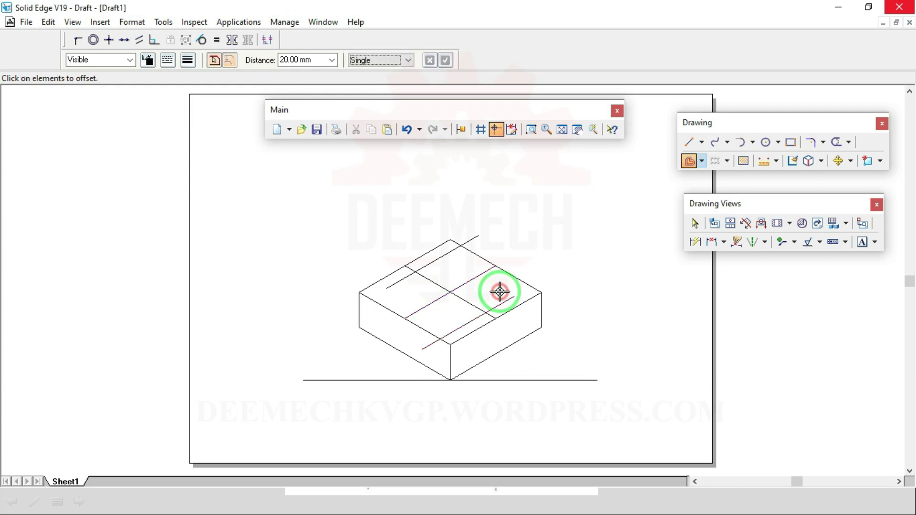
# Step: Offset the remaining centre lines by 20 mm on the top face
pyautogui.click(465, 302)
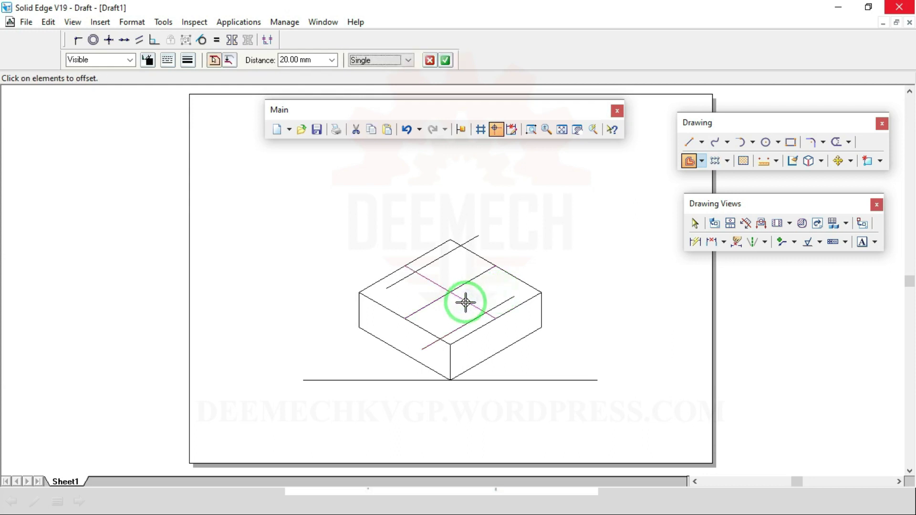
pyautogui.rightClick(442, 317)
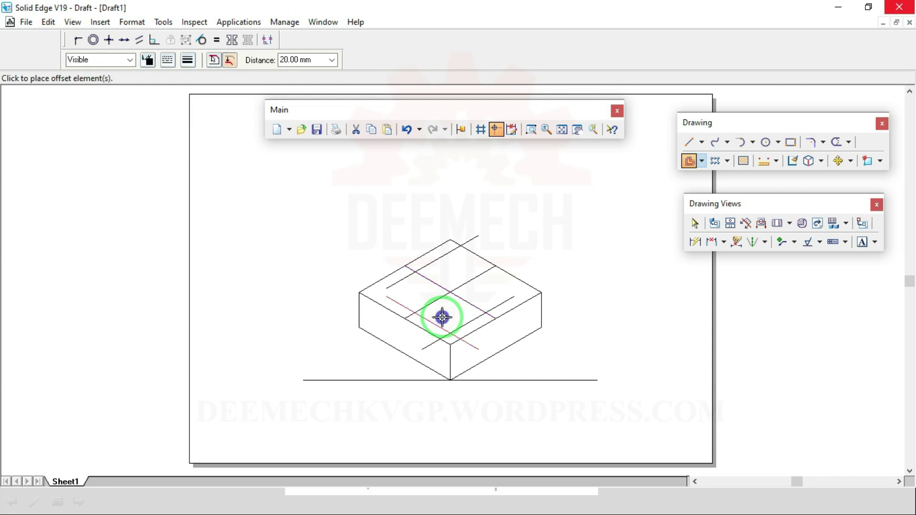
pyautogui.click(442, 317)
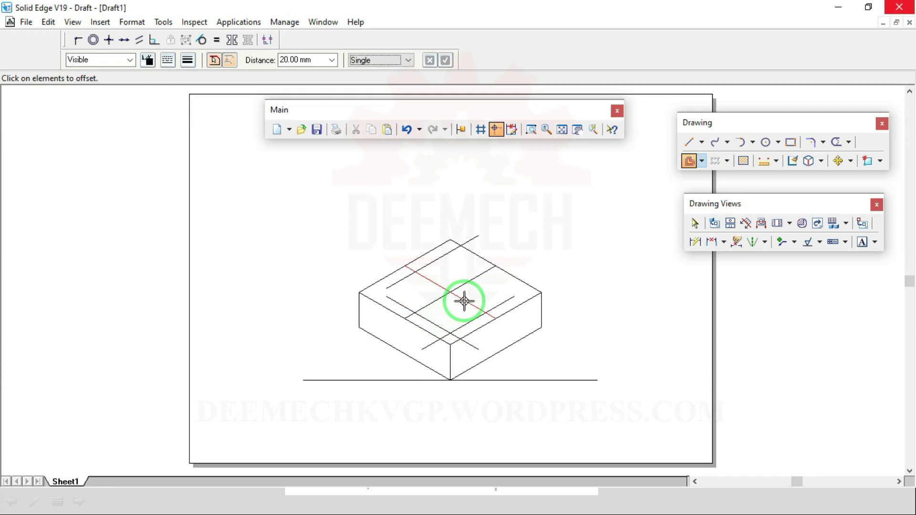
pyautogui.click(465, 301)
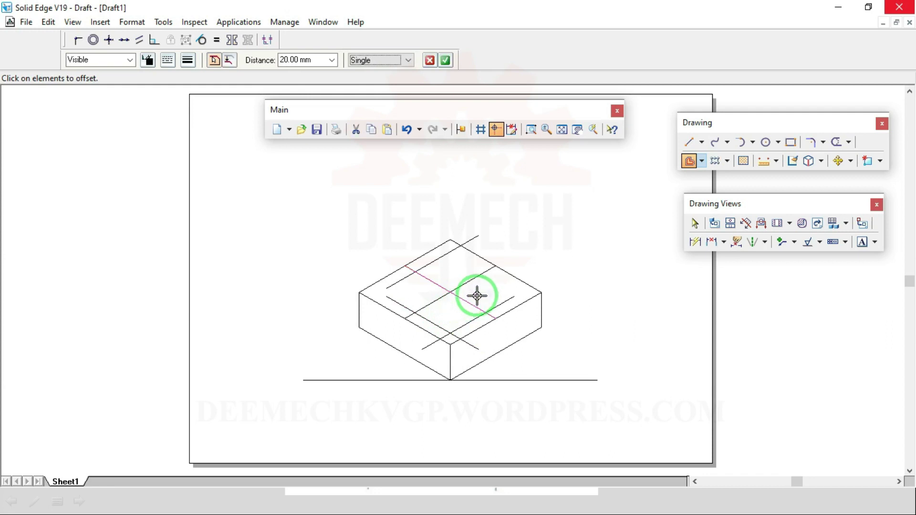
pyautogui.rightClick(498, 287)
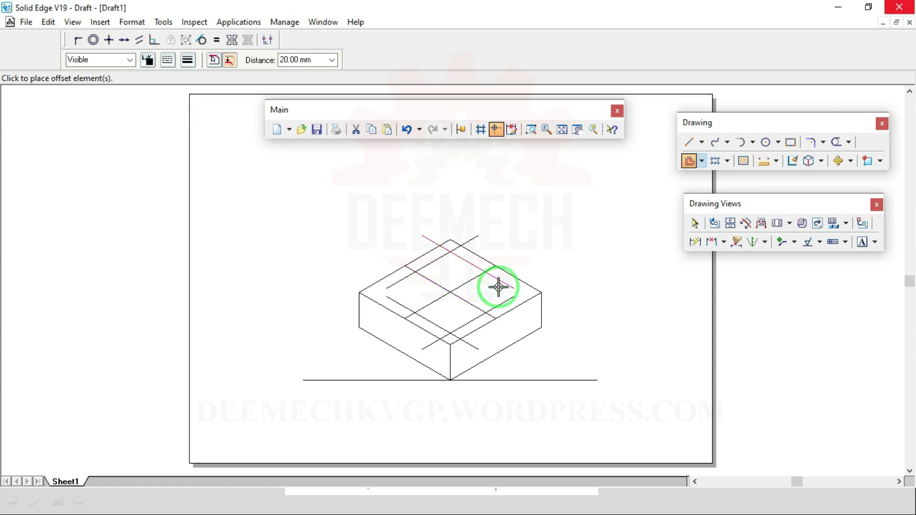
pyautogui.click(498, 286)
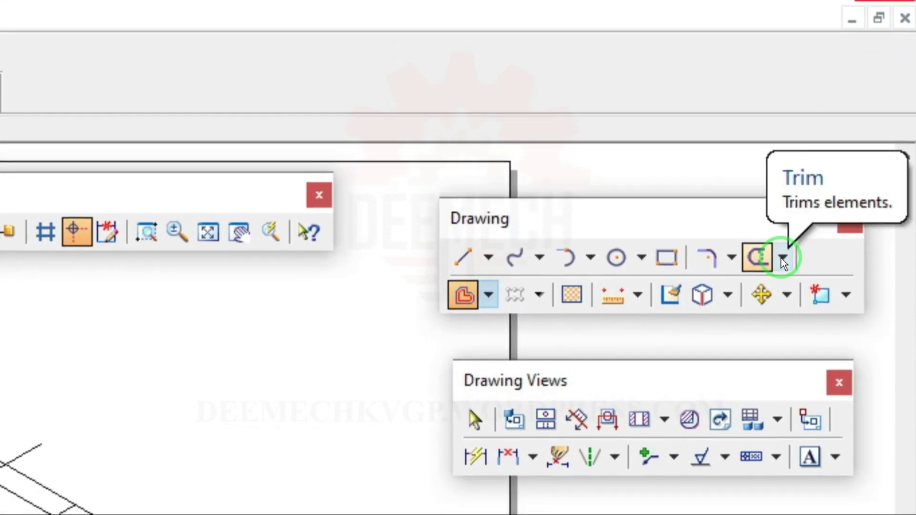
# Step: Extend the four 20 mm offset lines to the top face edges with Extend to Next
pyautogui.click(783, 260)
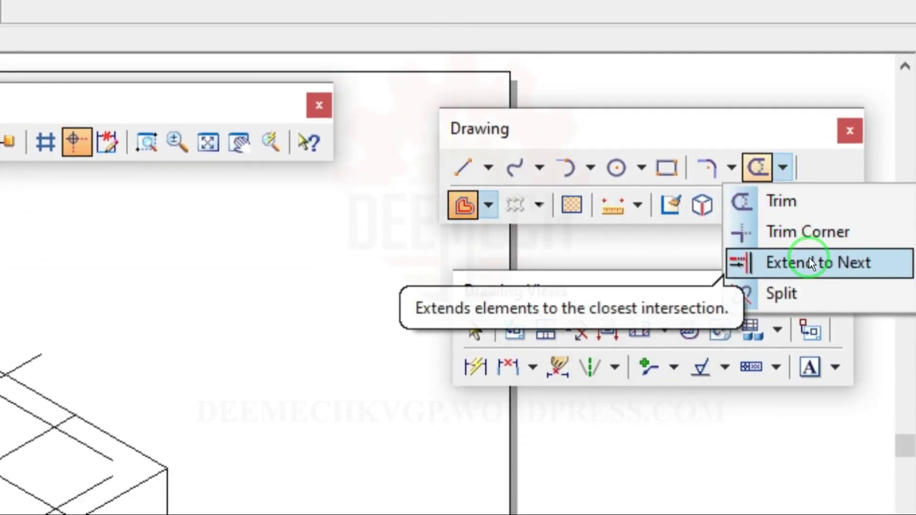
pyautogui.press('Escape')
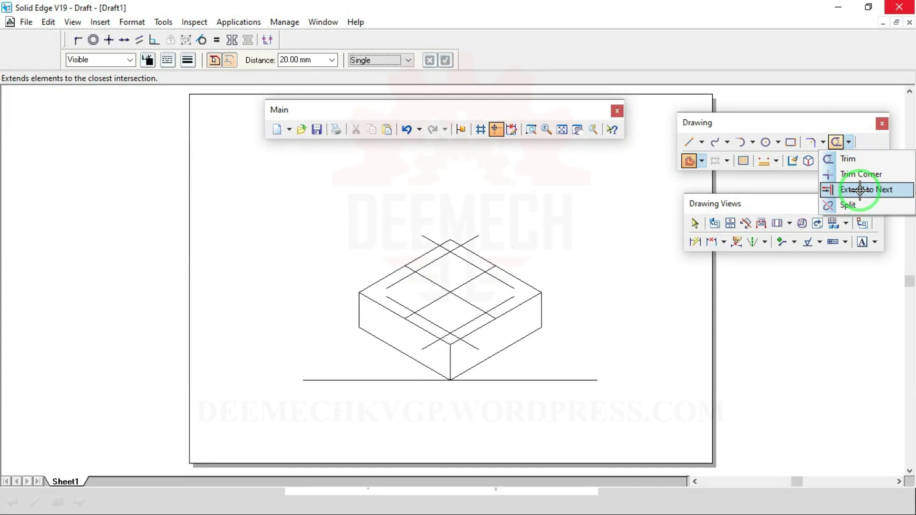
pyautogui.click(864, 188)
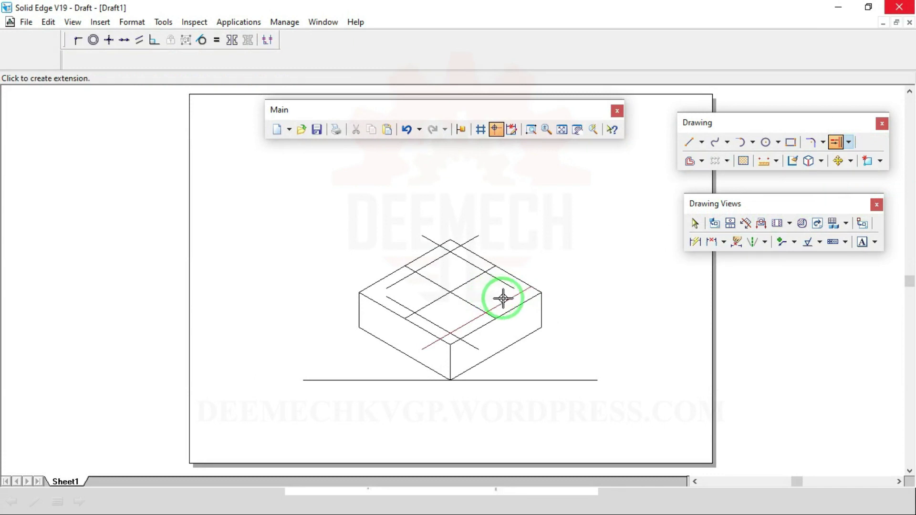
pyautogui.click(503, 299)
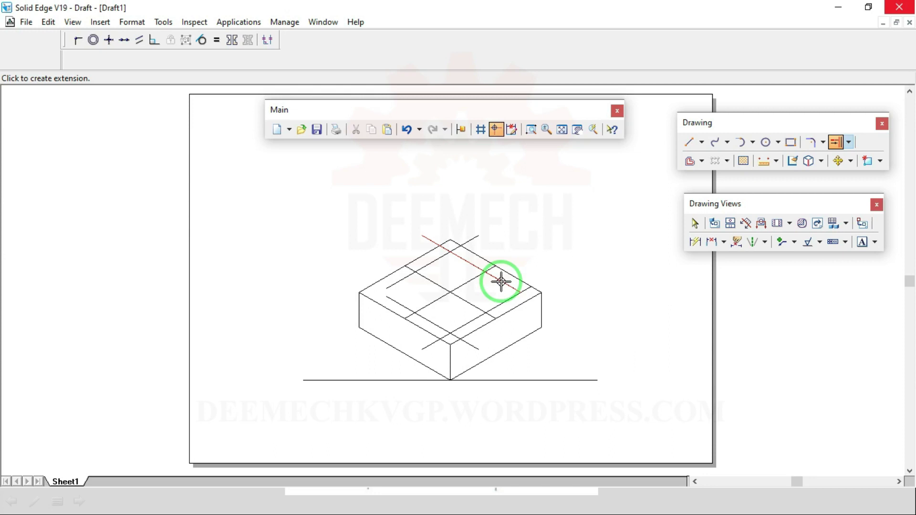
pyautogui.click(501, 281)
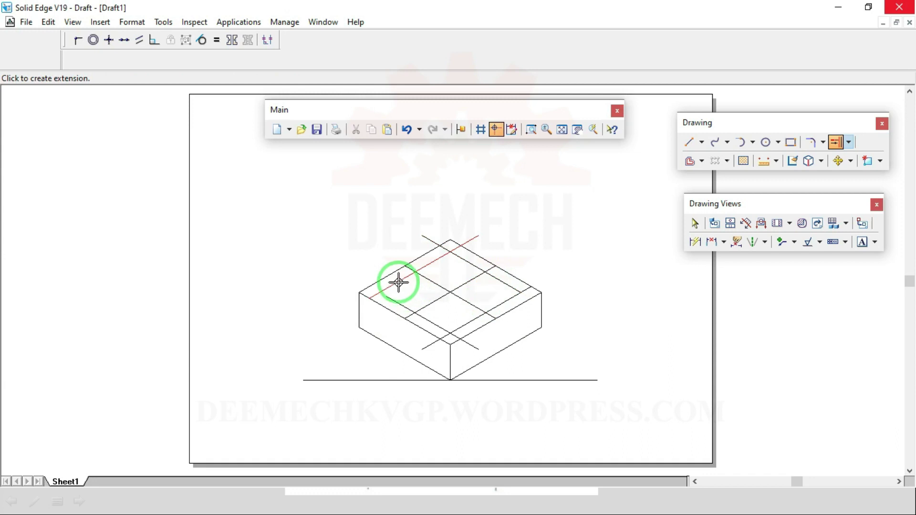
pyautogui.click(399, 282)
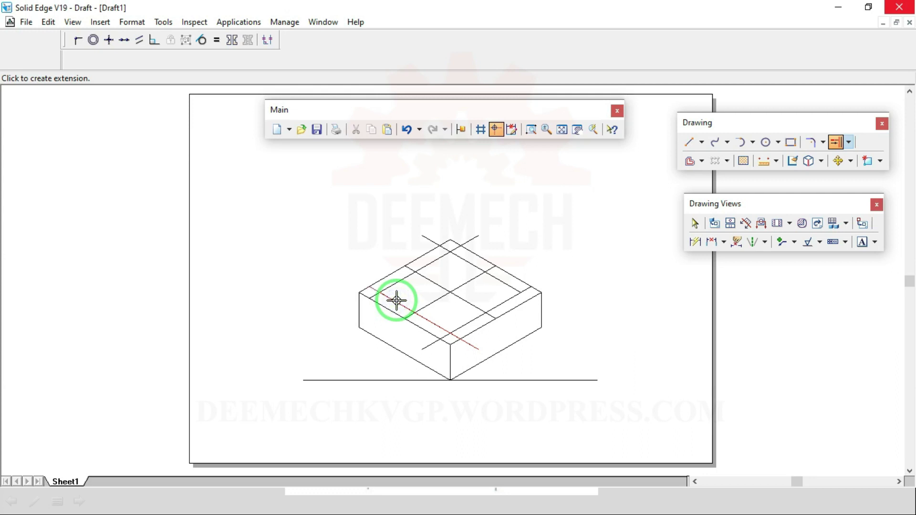
pyautogui.click(396, 300)
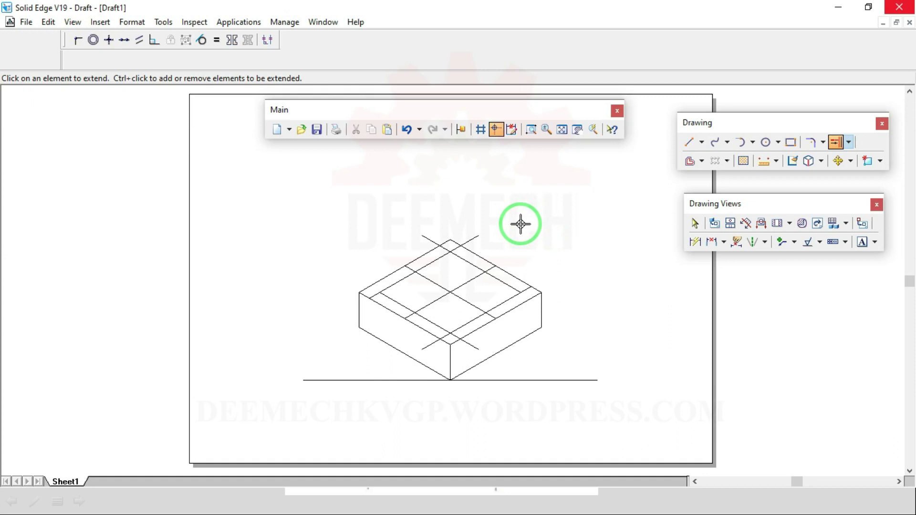
pyautogui.press('Escape')
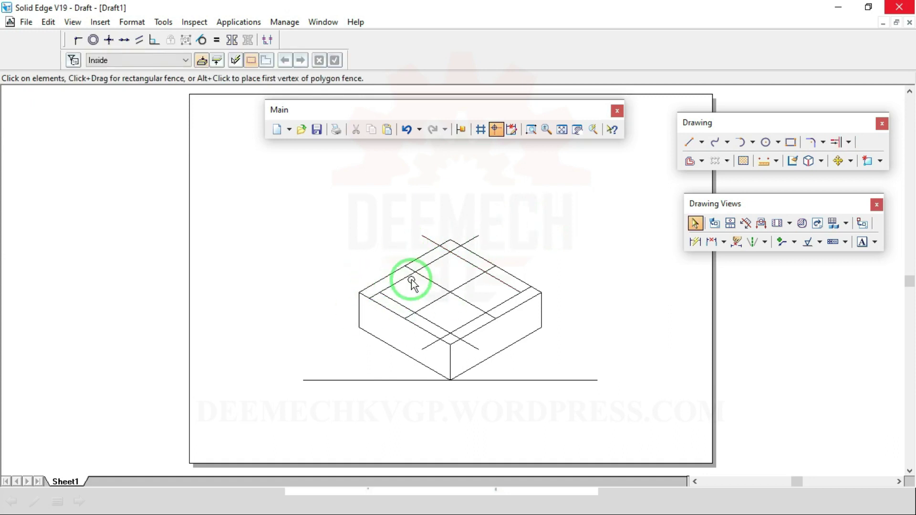
# Step: Zoom in on the isometric block with Zoom Area
pyautogui.click(533, 129)
pyautogui.click(321, 155)
pyautogui.click(569, 411)
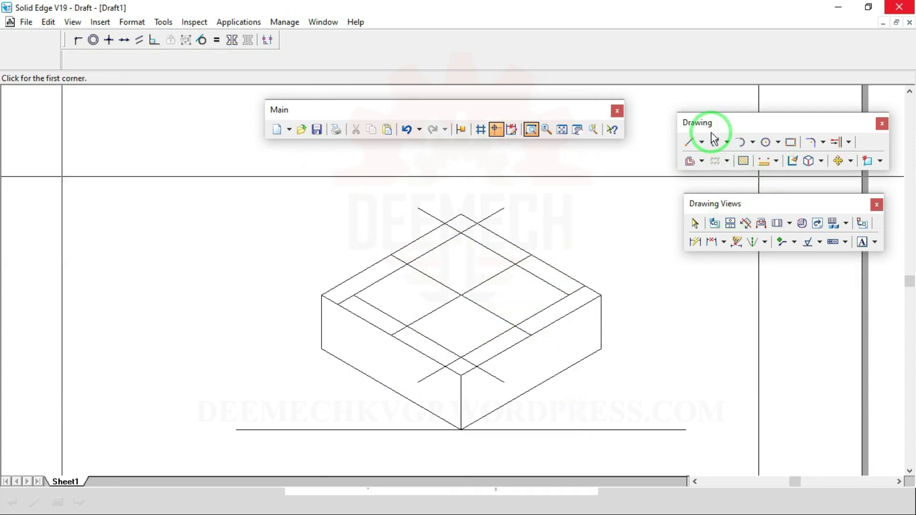
# Step: Trim the overhanging segments, leaving a clean inner 40 square with crossing centre lines
pyautogui.click(849, 142)
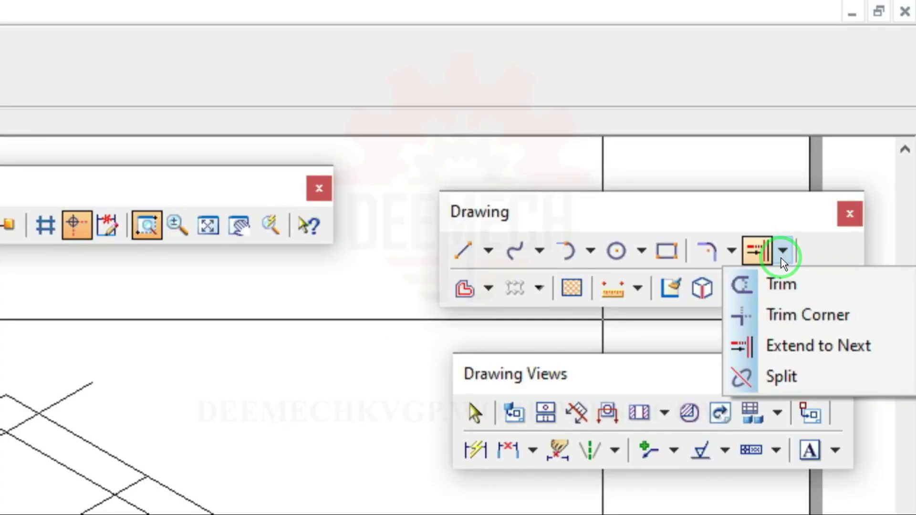
pyautogui.click(782, 284)
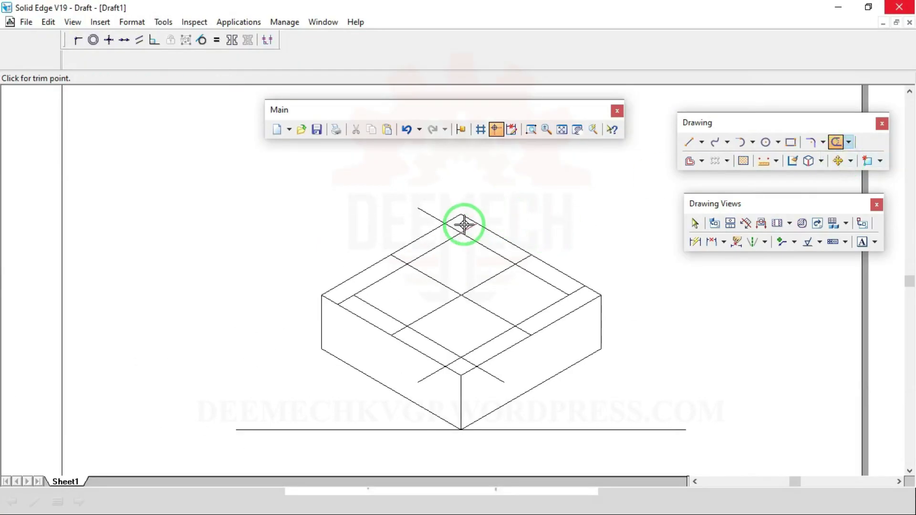
pyautogui.click(435, 213)
pyautogui.click(451, 230)
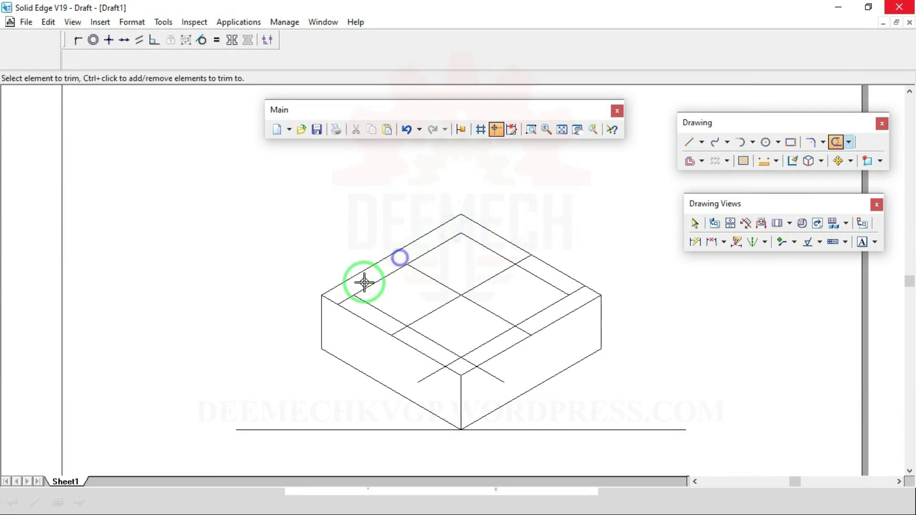
pyautogui.click(399, 256)
pyautogui.click(348, 299)
pyautogui.click(434, 372)
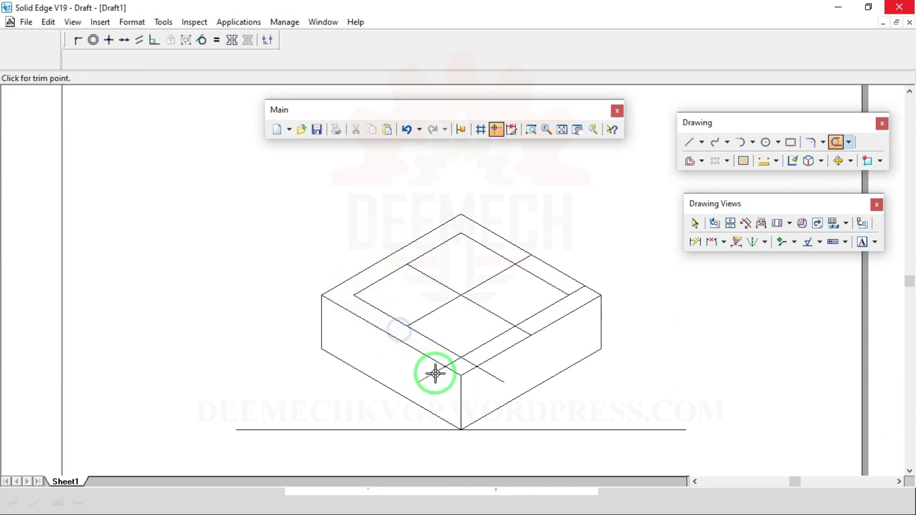
pyautogui.click(496, 376)
pyautogui.click(579, 289)
pyautogui.click(522, 256)
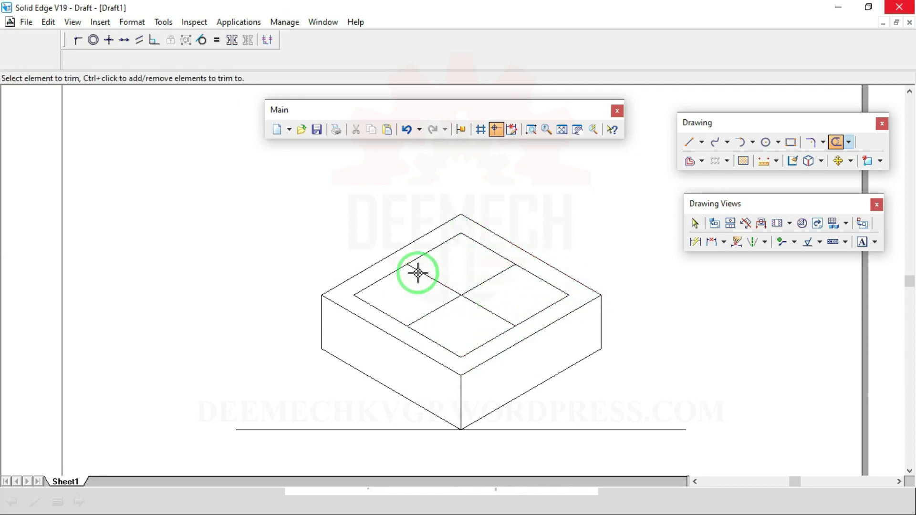
pyautogui.click(463, 295)
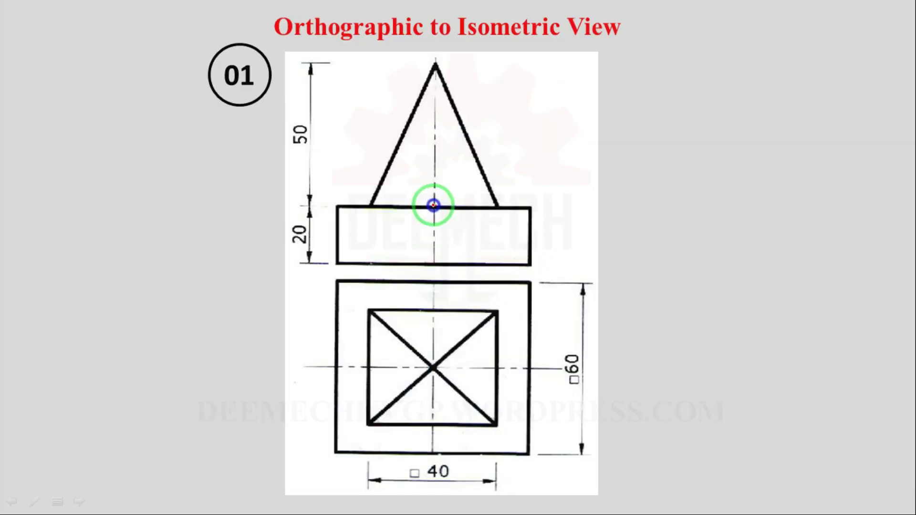
# Step: Mark and tick the 50 mm pyramid height on the reference, then return to Solid Edge's Line tool
pyautogui.moveTo(433, 206); pyautogui.dragTo(436, 66)
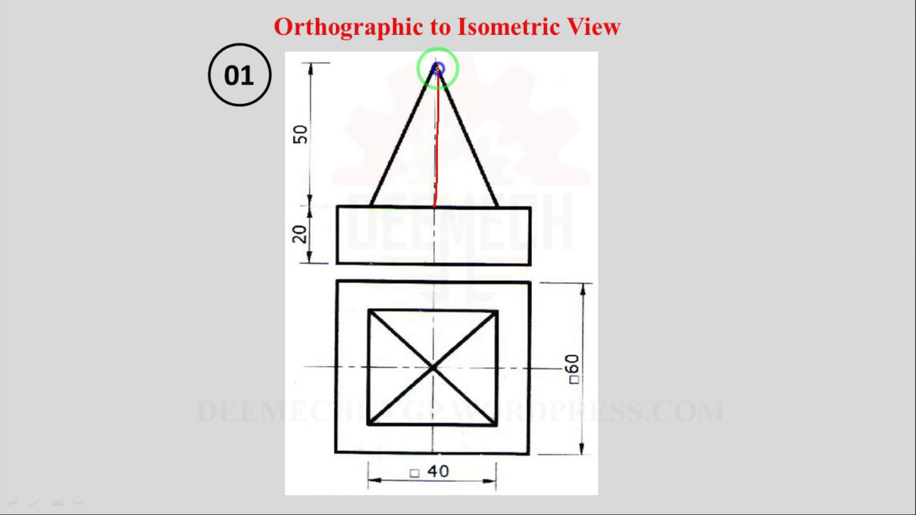
pyautogui.moveTo(315, 132); pyautogui.dragTo(340, 111)
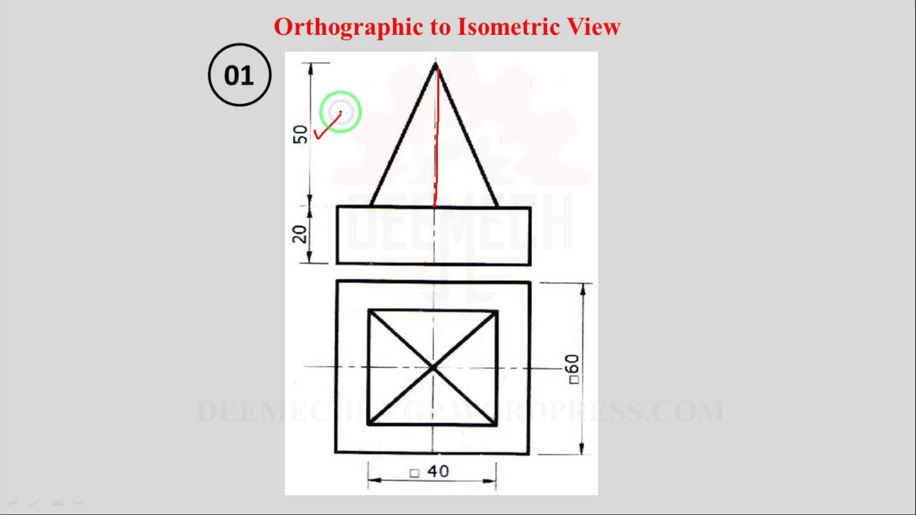
pyautogui.hotkey('alt', 'Tab')
pyautogui.click(689, 143)
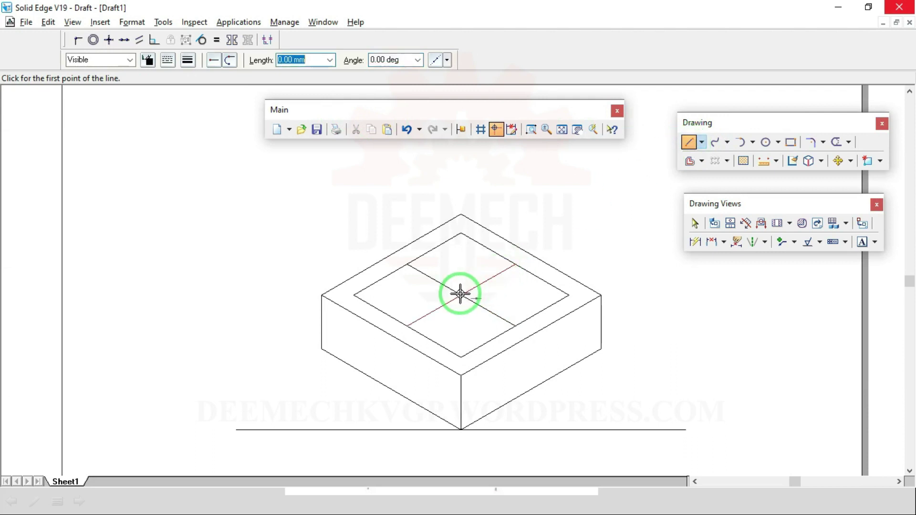
# Step: Draw a 50 mm vertical line from the top-face centre to the apex, then an edge to the left corner
pyautogui.click(460, 294)
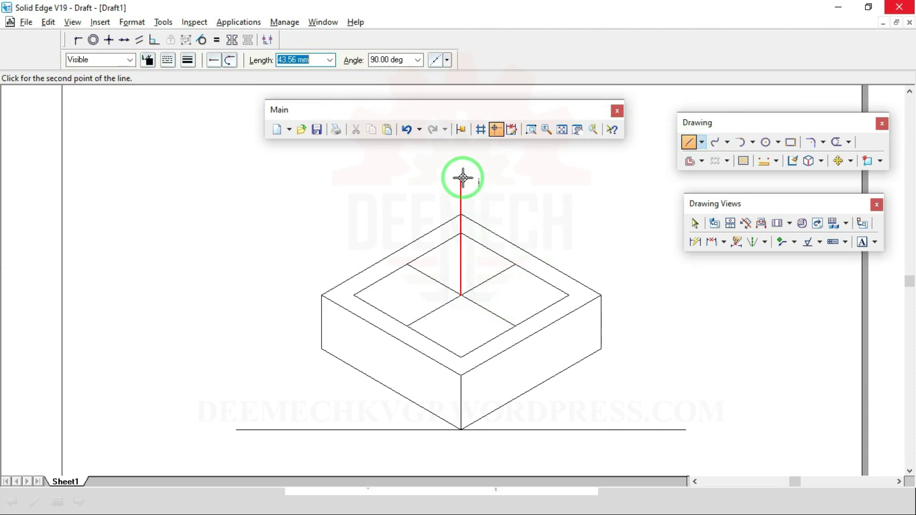
pyautogui.write('50')
pyautogui.press('Tab')
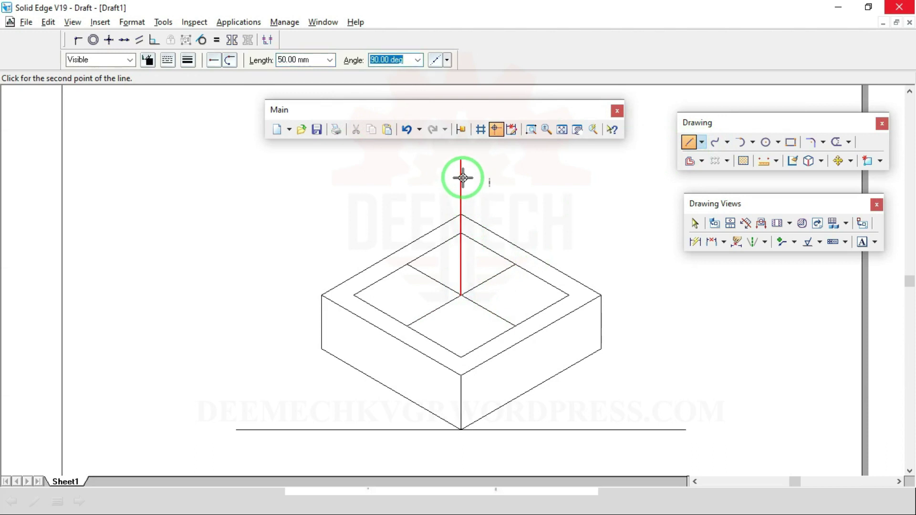
pyautogui.click(462, 178)
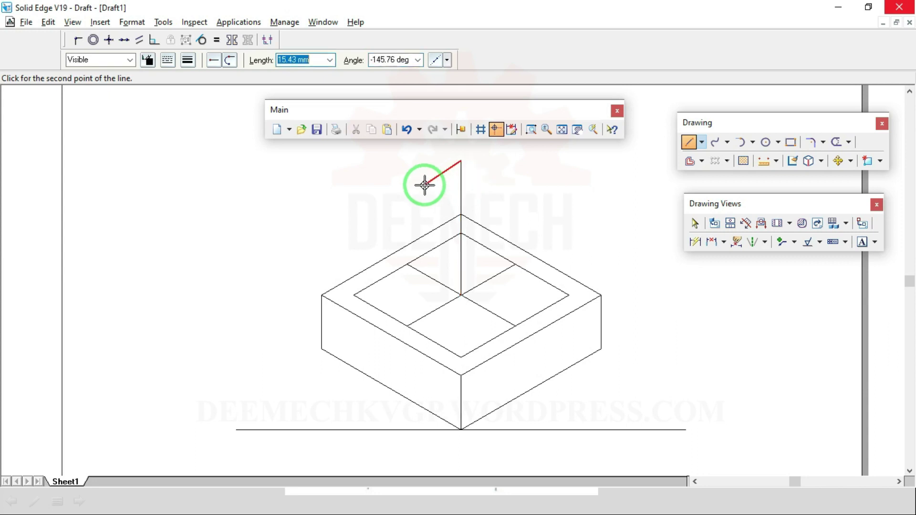
pyautogui.click(353, 293)
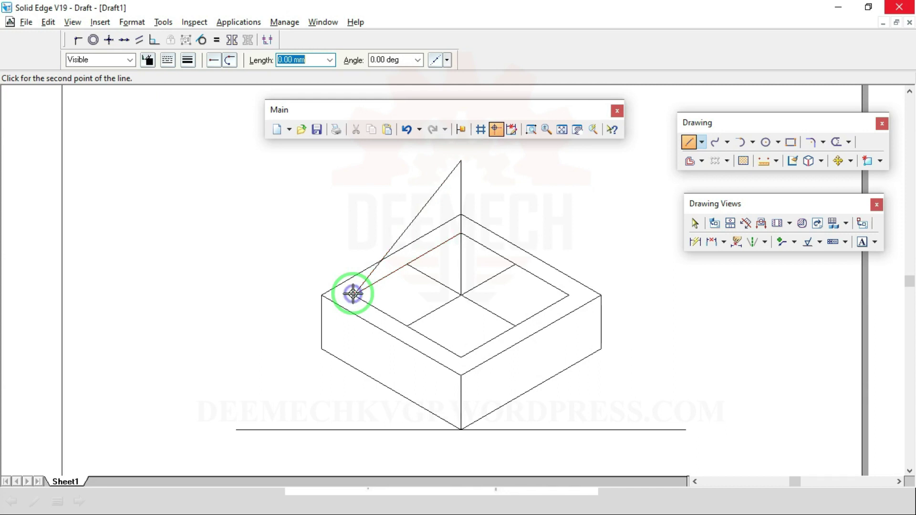
pyautogui.rightClick(328, 199)
# Step: Draw pyramid edges from the apex to the inner square's right and front corners
pyautogui.click(707, 157)
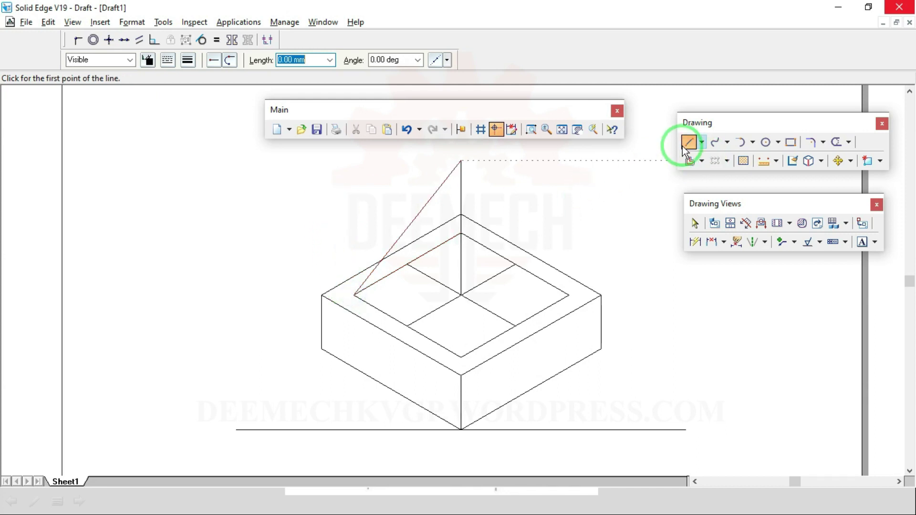
pyautogui.click(461, 160)
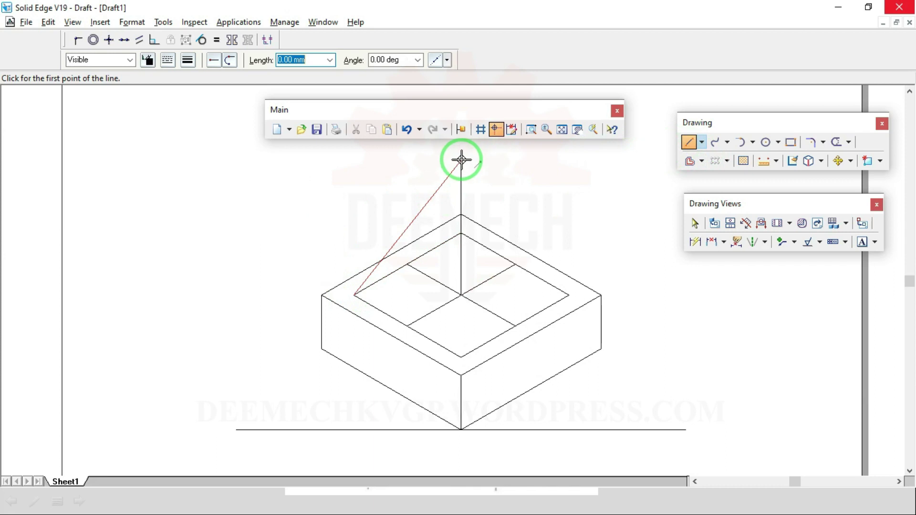
pyautogui.click(461, 161)
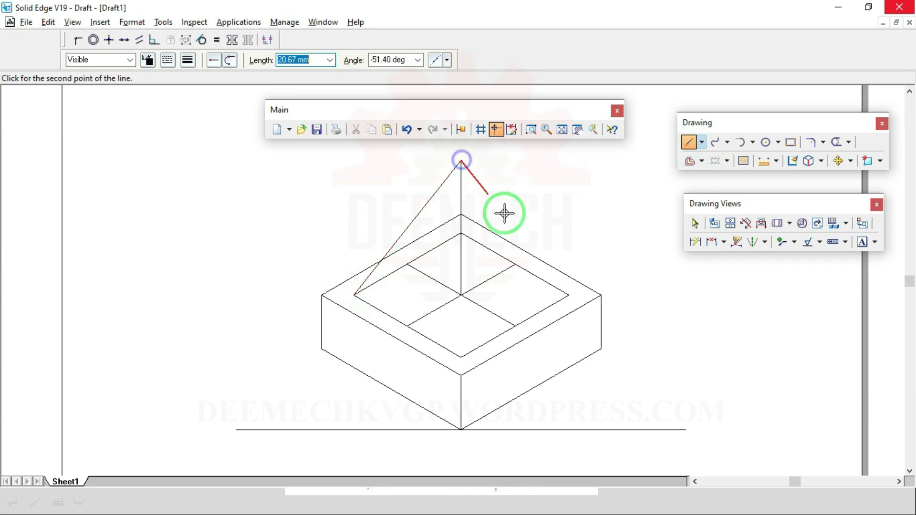
pyautogui.click(567, 297)
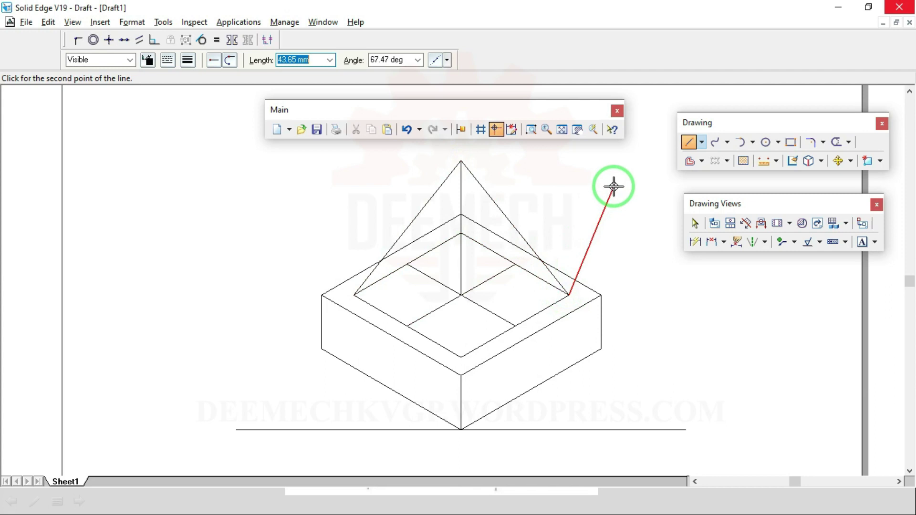
pyautogui.rightClick(616, 186)
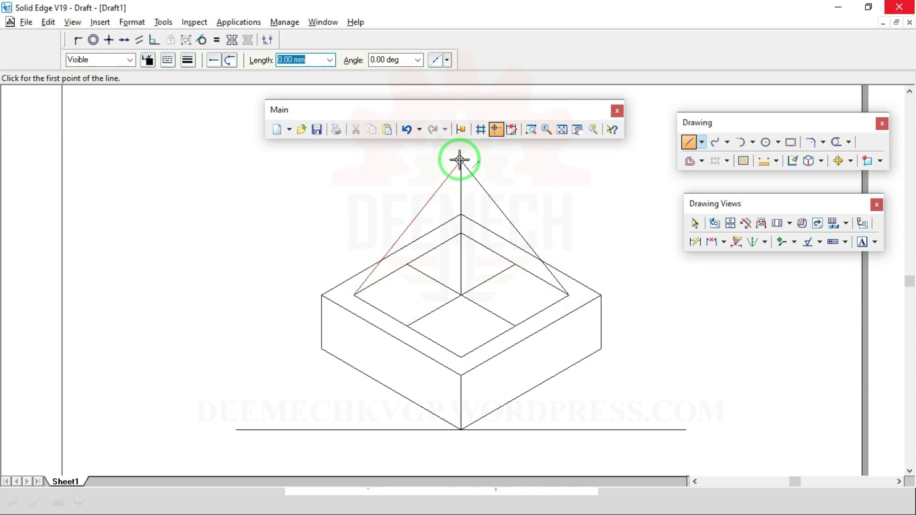
pyautogui.click(460, 160)
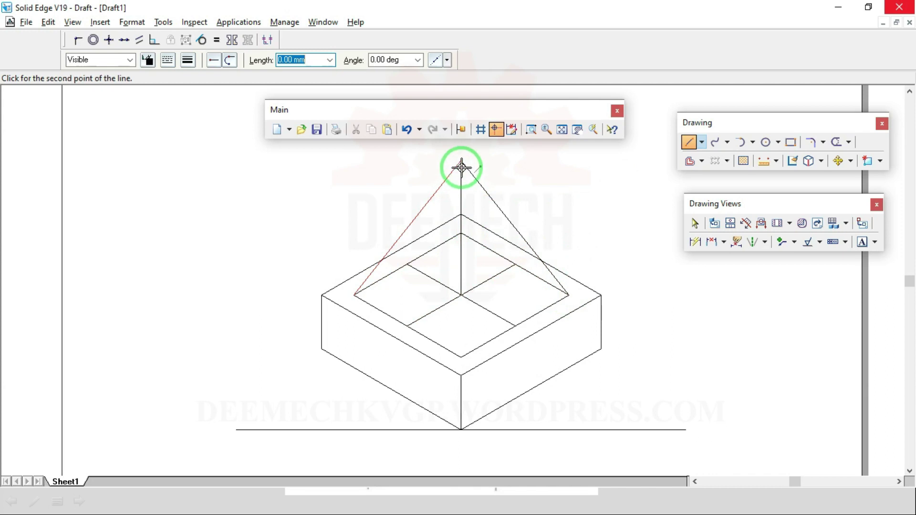
pyautogui.click(460, 356)
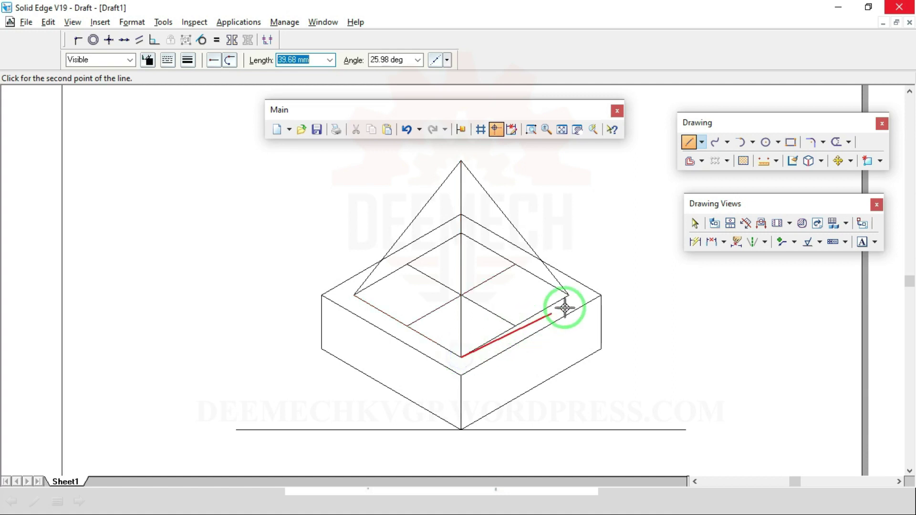
pyautogui.rightClick(613, 182)
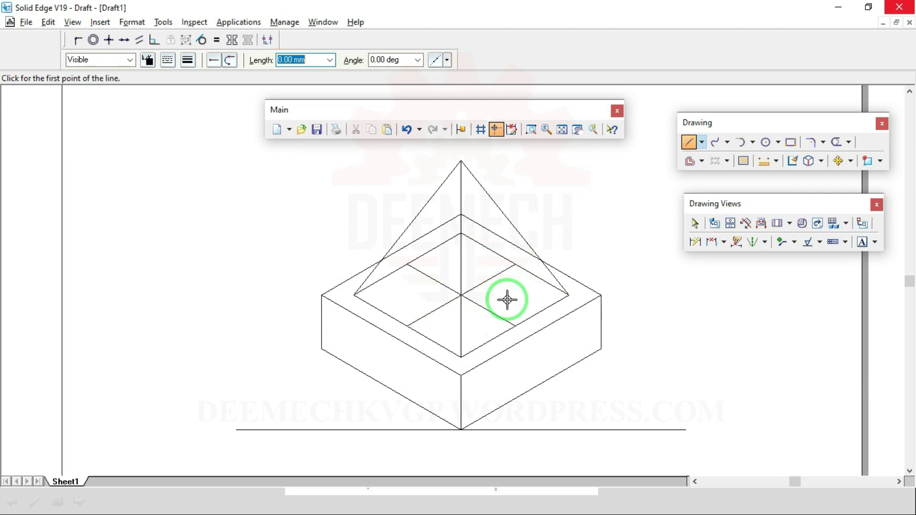
# Step: Trim away the hidden inner lines on the right beneath the pyramid
pyautogui.click(849, 142)
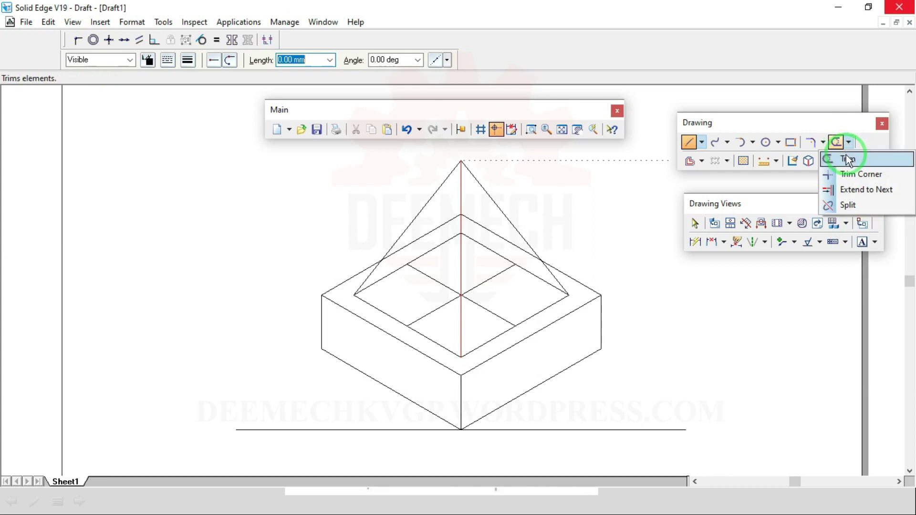
pyautogui.click(846, 154)
pyautogui.click(493, 235)
pyautogui.moveTo(495, 264)
pyautogui.mouseDown()
pyautogui.moveTo(520, 269)
pyautogui.moveTo(510, 268)
pyautogui.mouseUp()
# Step: Trim the remaining hidden lines and set all pyramid and prism outlines to 1.00 mm width
pyautogui.moveTo(482, 311)
pyautogui.mouseDown()
pyautogui.moveTo(427, 310)
pyautogui.moveTo(442, 277)
pyautogui.mouseUp()
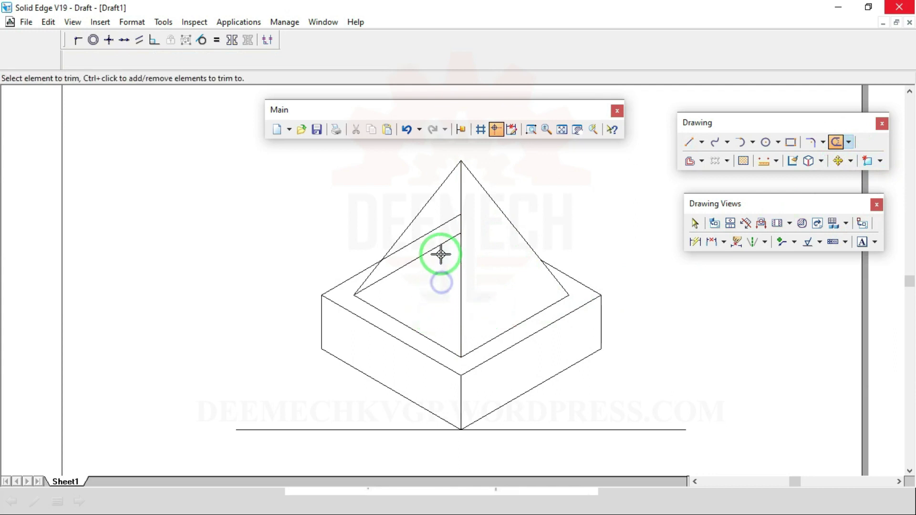
pyautogui.moveTo(436, 232); pyautogui.dragTo(439, 231)
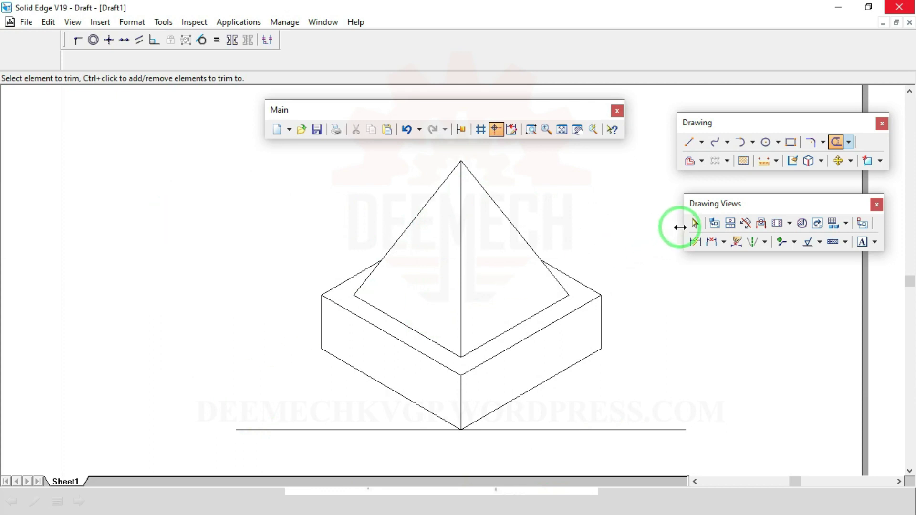
pyautogui.click(695, 223)
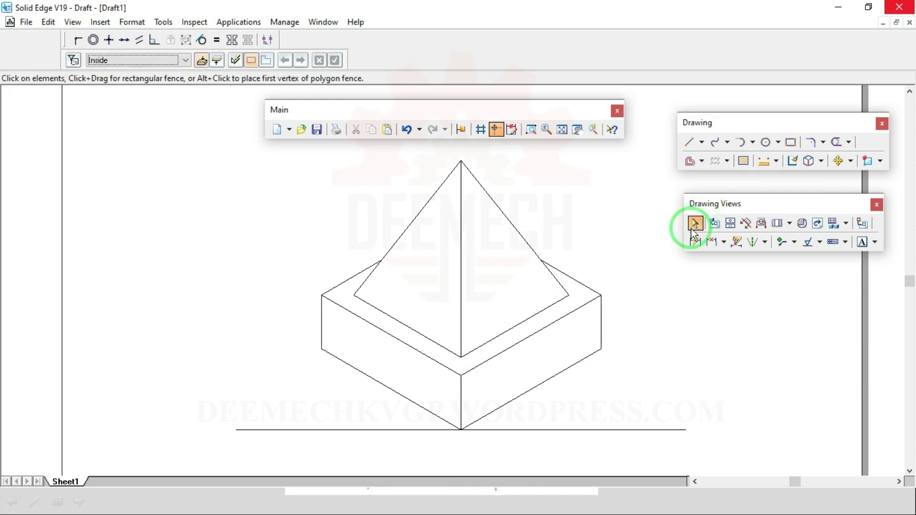
pyautogui.moveTo(638, 460)
pyautogui.mouseDown()
pyautogui.moveTo(341, 208)
pyautogui.moveTo(295, 146)
pyautogui.mouseUp()
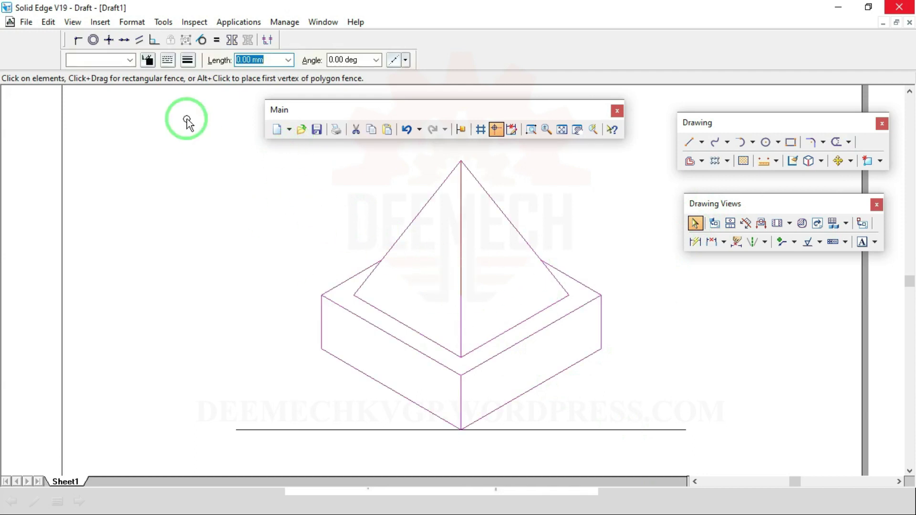
pyautogui.click(189, 61)
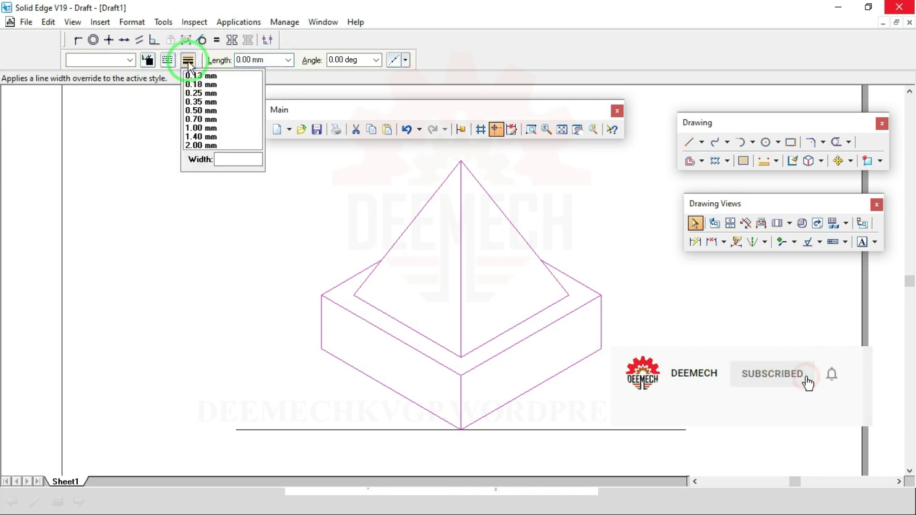
pyautogui.click(208, 127)
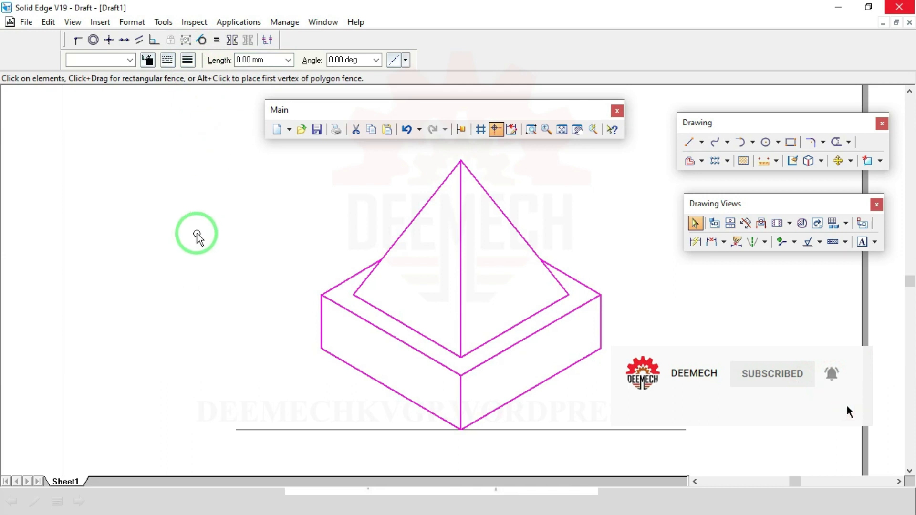
pyautogui.press('Escape')
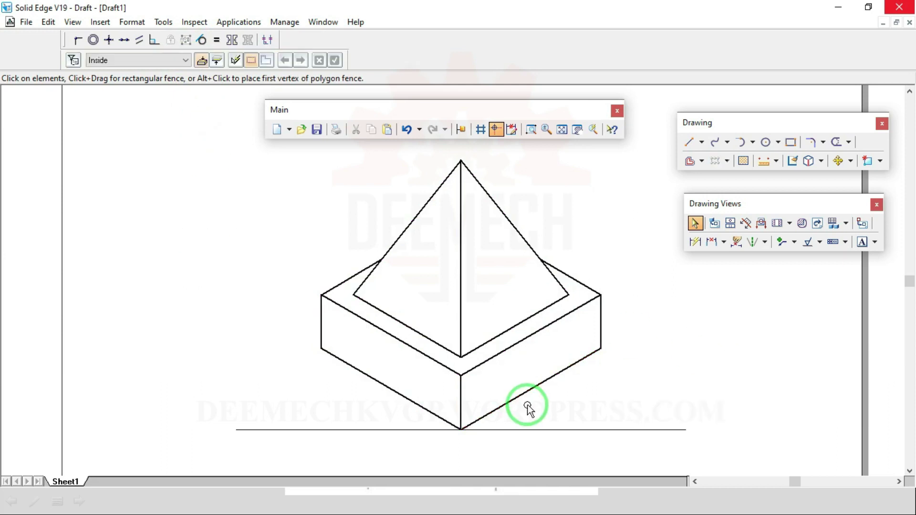
pyautogui.click(723, 241)
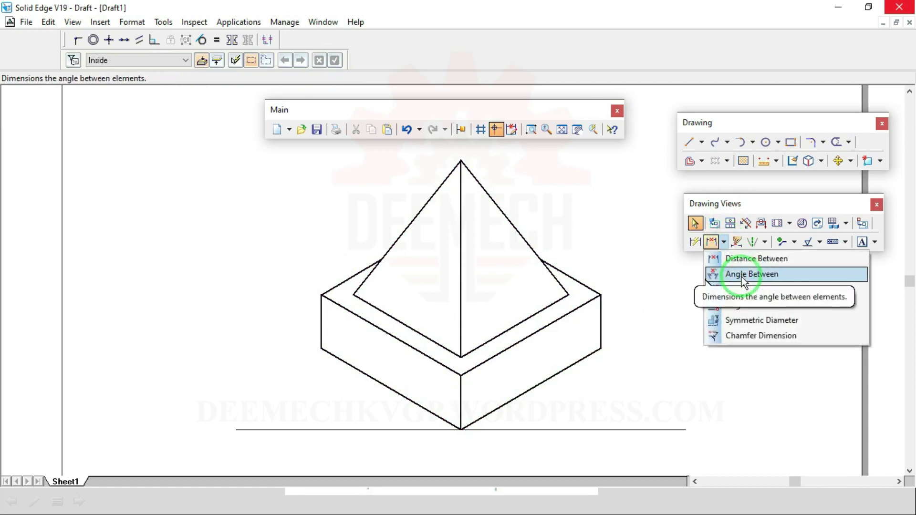
# Step: Dimension the 30° angles from the ground line to the right and left lower front edges
pyautogui.click(743, 280)
pyautogui.click(523, 430)
pyautogui.click(521, 395)
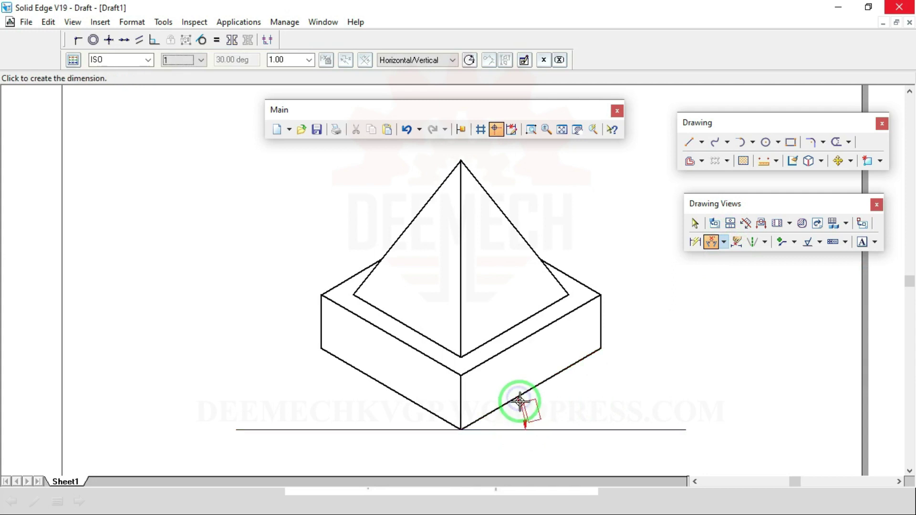
pyautogui.click(564, 404)
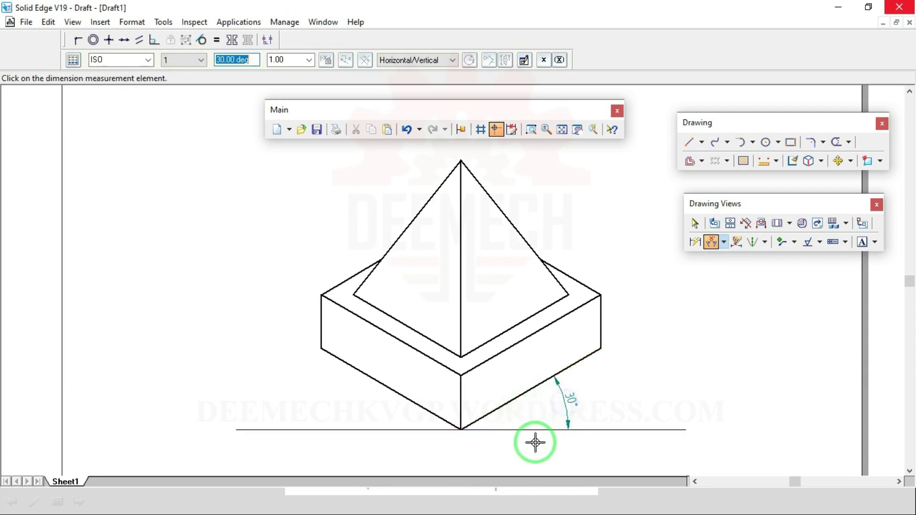
pyautogui.click(725, 243)
pyautogui.click(741, 273)
pyautogui.click(354, 430)
pyautogui.click(371, 378)
pyautogui.click(351, 395)
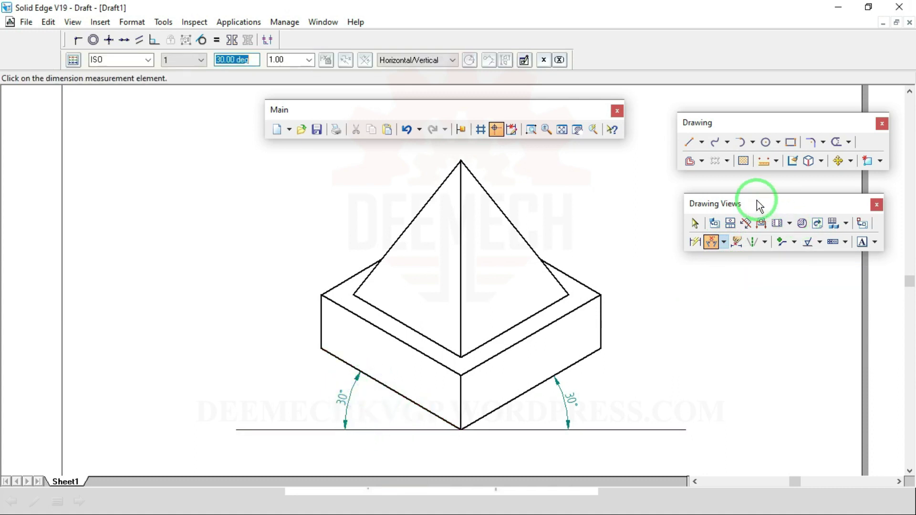
pyautogui.click(875, 242)
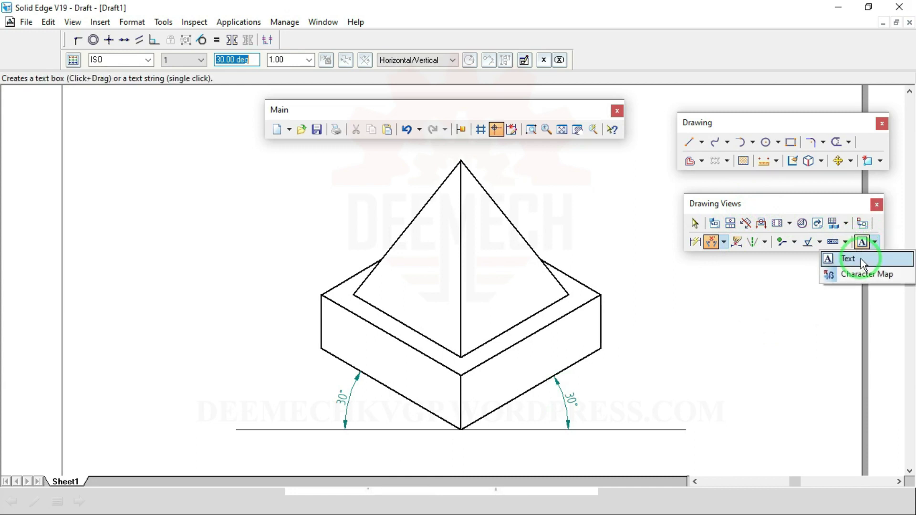
# Step: Set up a text label in Times New Roman with 1.50 spacing
pyautogui.click(864, 260)
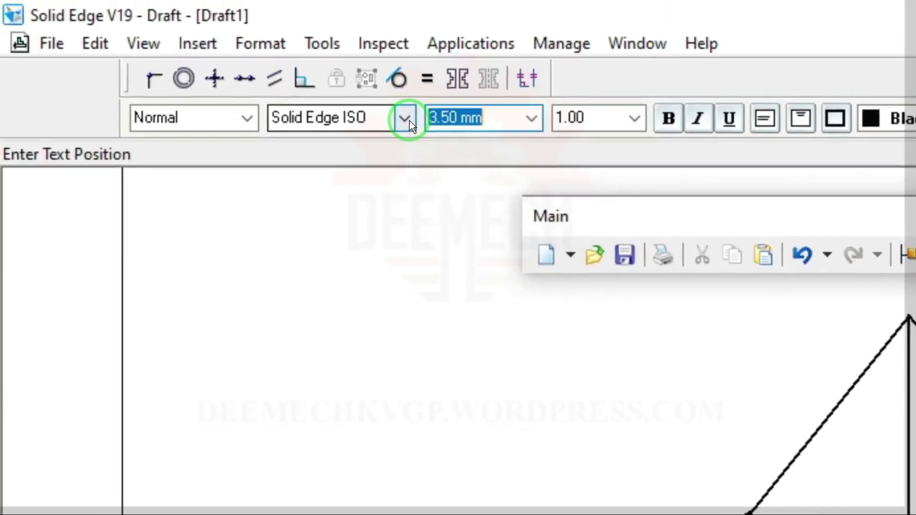
pyautogui.click(411, 122)
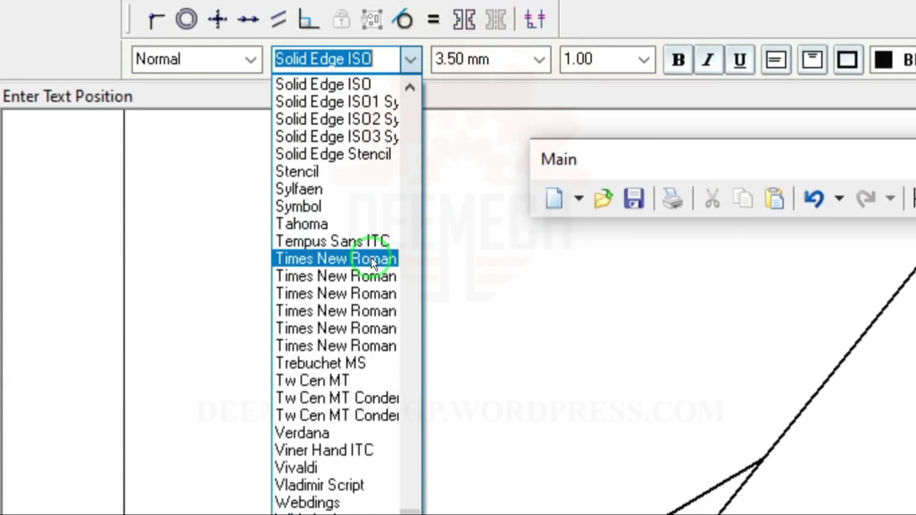
pyautogui.click(371, 259)
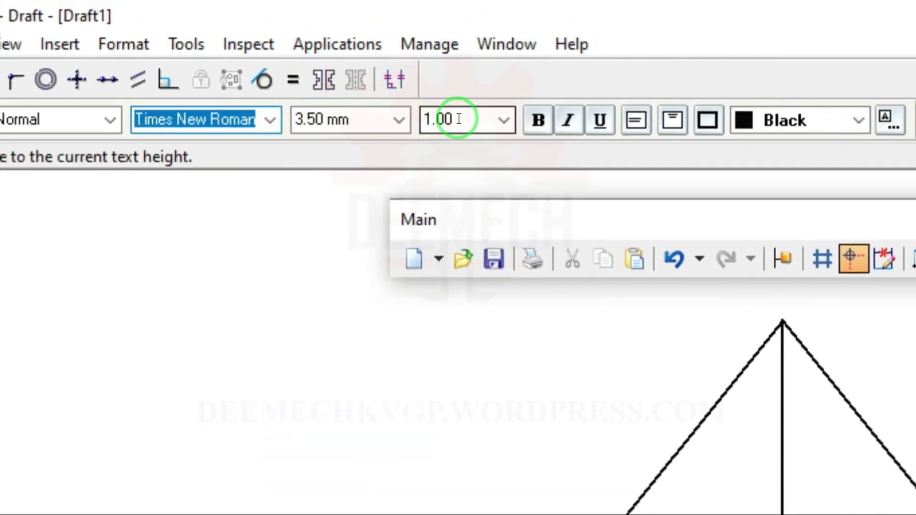
pyautogui.click(459, 119)
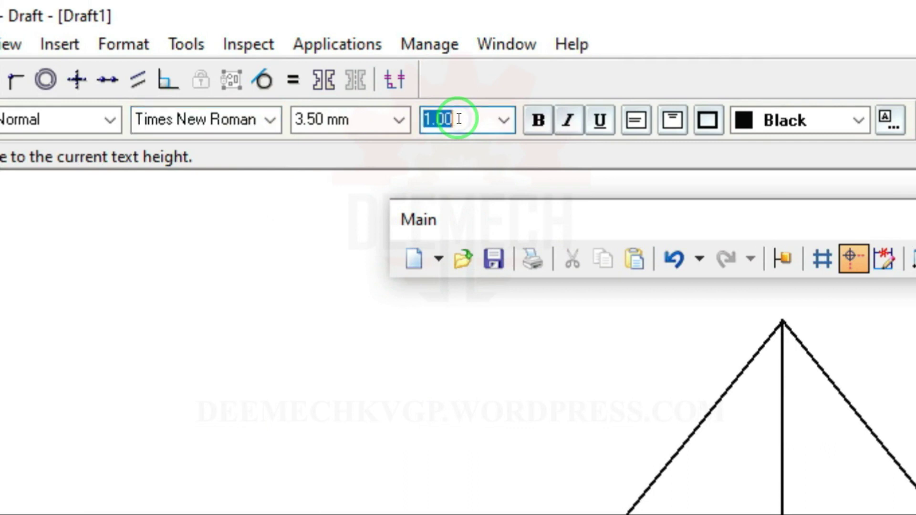
pyautogui.write('1.')
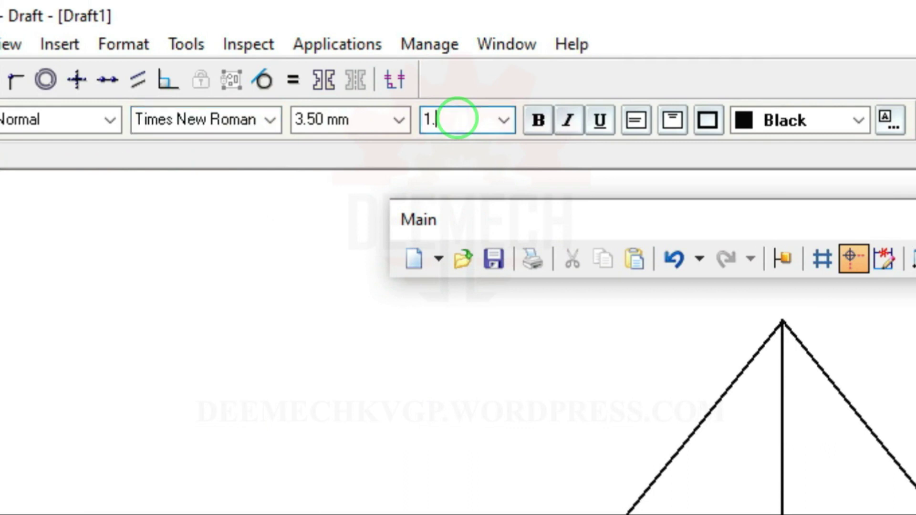
pyautogui.press('Return')
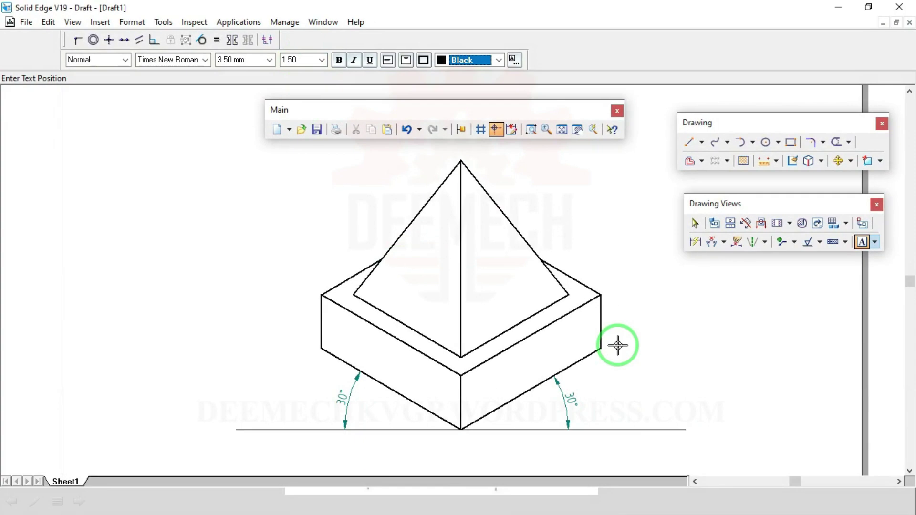
# Step: Type the labels X at the right corner, y at the apex and Z at the left corner
pyautogui.click(617, 345)
pyautogui.write('X')
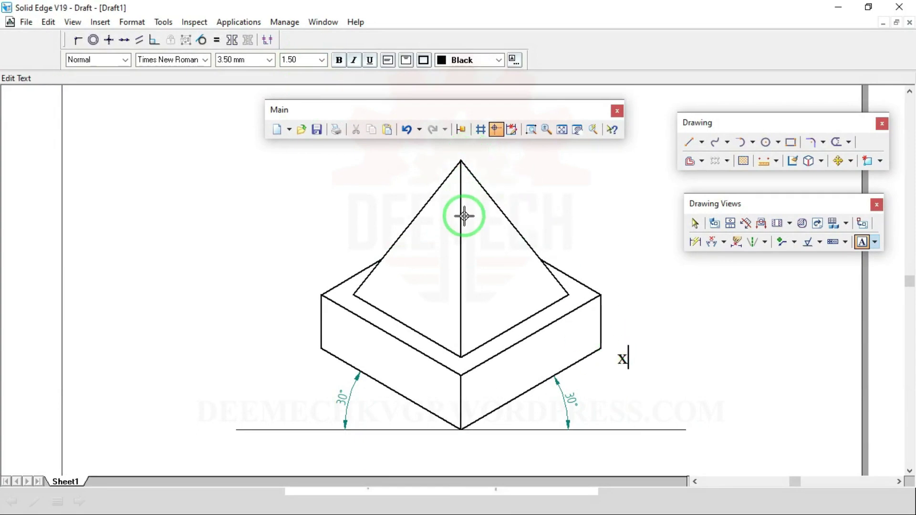
pyautogui.click(467, 150)
pyautogui.write('y')
pyautogui.click(307, 358)
pyautogui.write('Z')
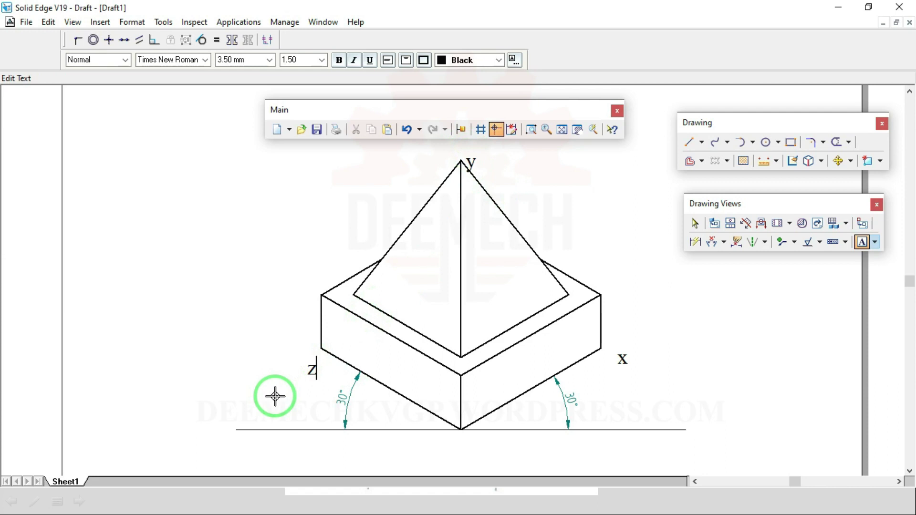
# Step: Reposition the y, X and Z labels to sit neatly beside their corners
pyautogui.click(695, 225)
pyautogui.click(473, 160)
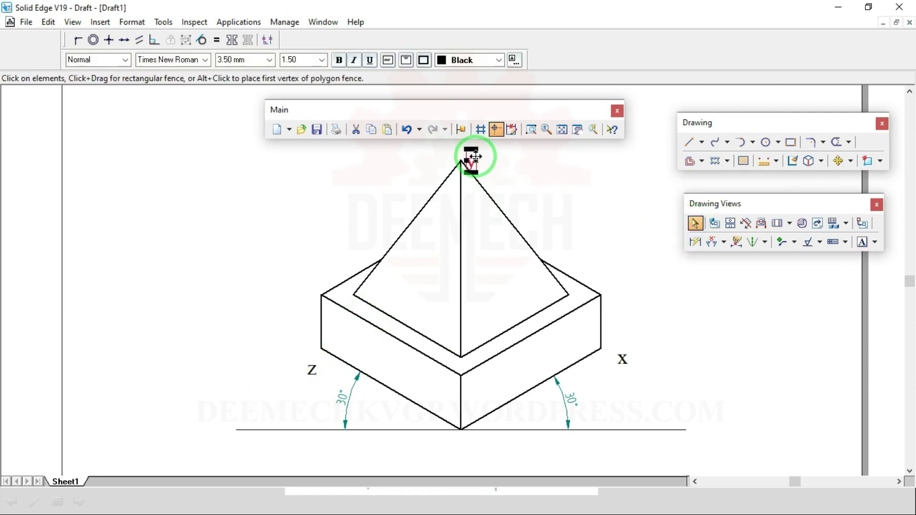
pyautogui.moveTo(475, 156); pyautogui.dragTo(475, 149)
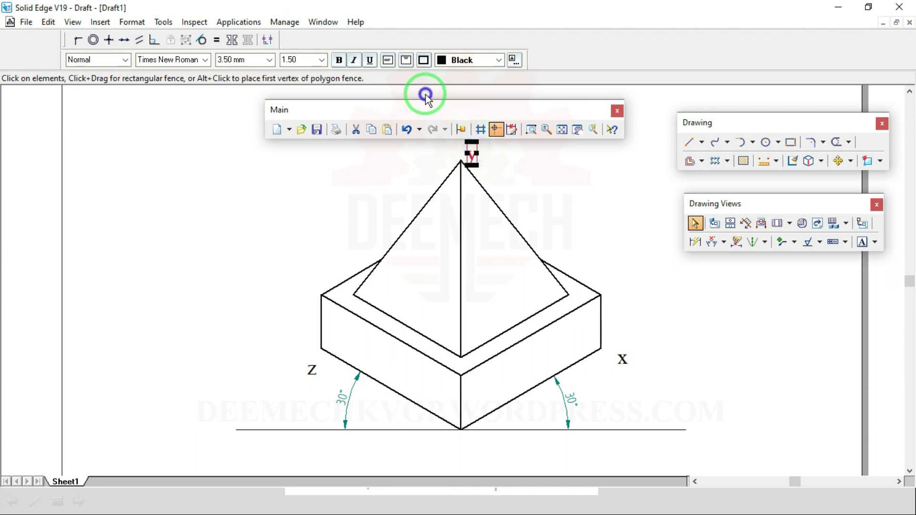
pyautogui.moveTo(425, 97); pyautogui.dragTo(379, 83)
pyautogui.moveTo(622, 359); pyautogui.dragTo(614, 348)
pyautogui.click(310, 370)
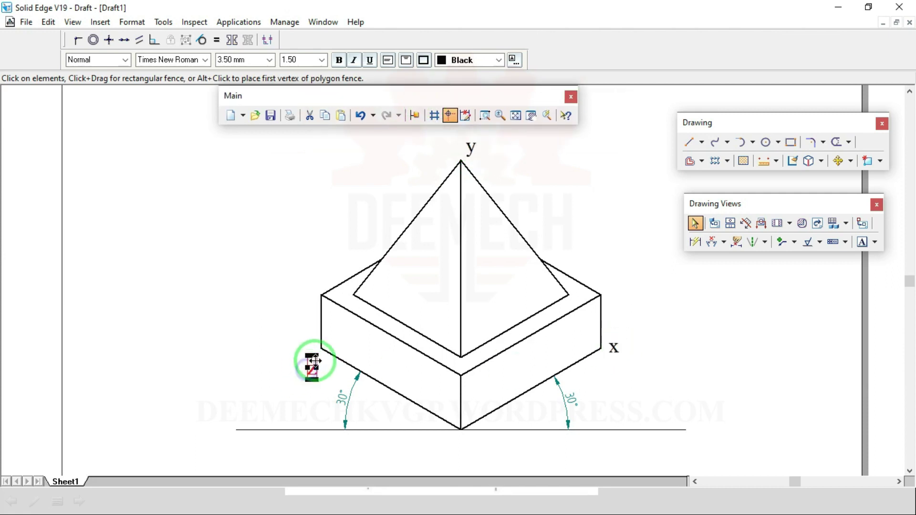
pyautogui.moveTo(315, 361); pyautogui.dragTo(313, 342)
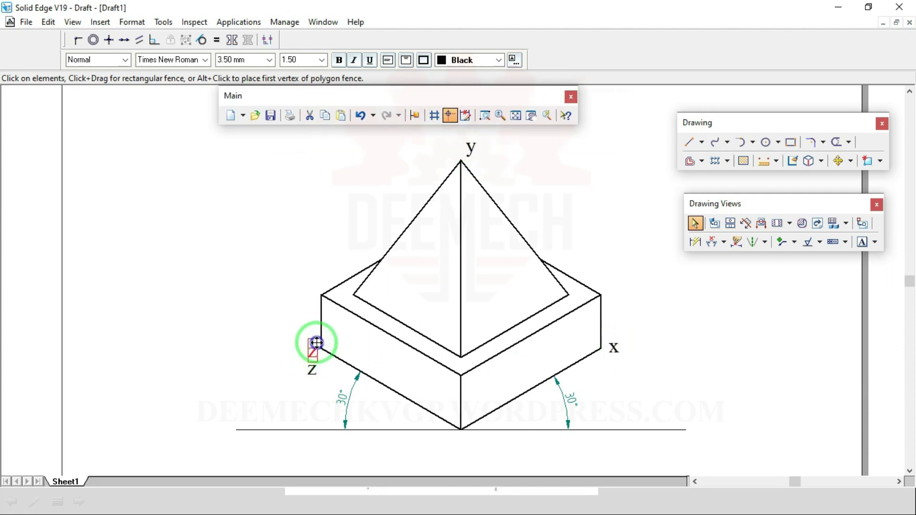
pyautogui.click(695, 411)
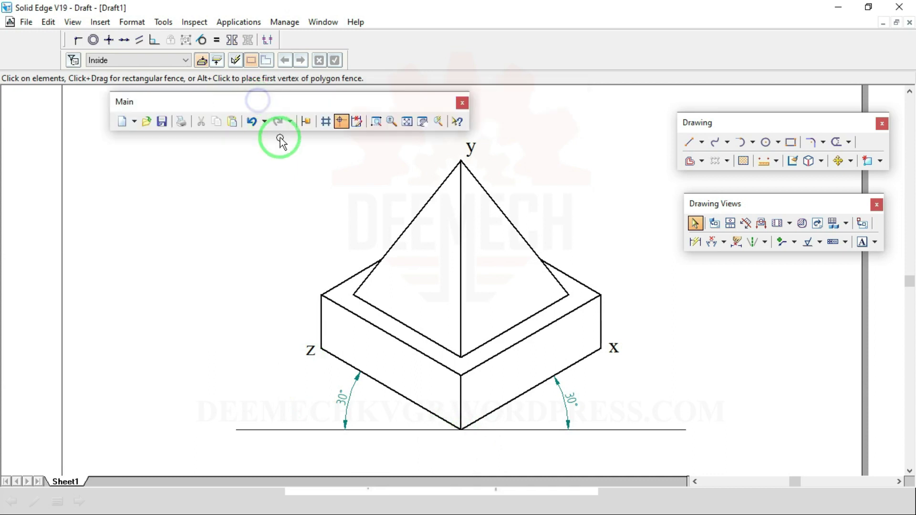
# Step: Place the title '01. Orthographic to Isometric View' above the drawing and a Reg. No. line at lower left
pyautogui.click(407, 122)
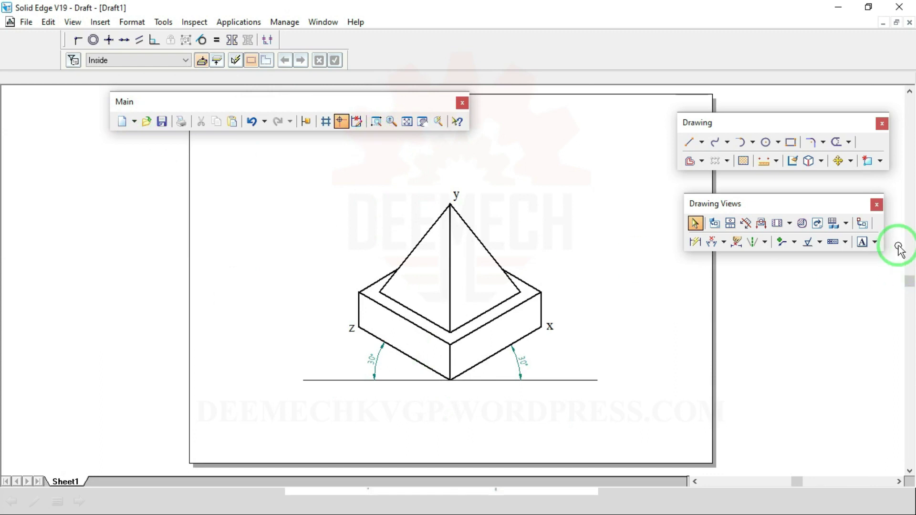
pyautogui.click(864, 243)
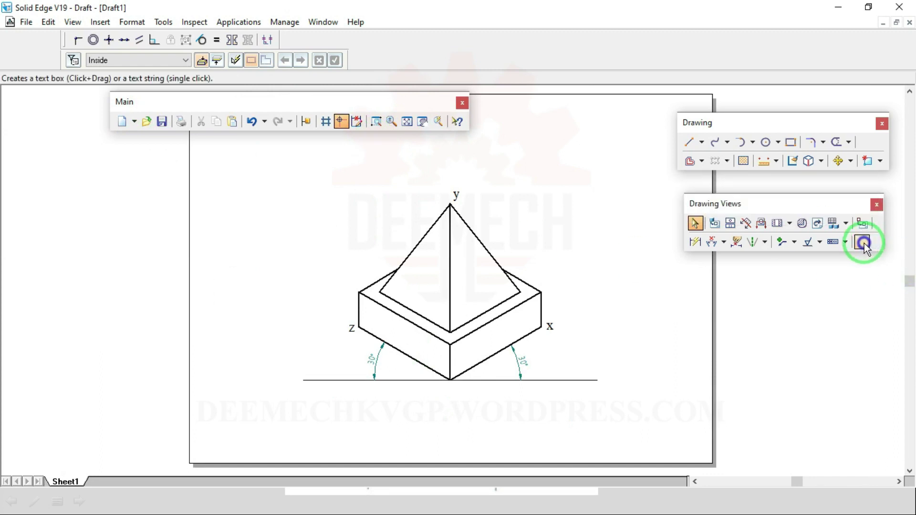
pyautogui.click(677, 253)
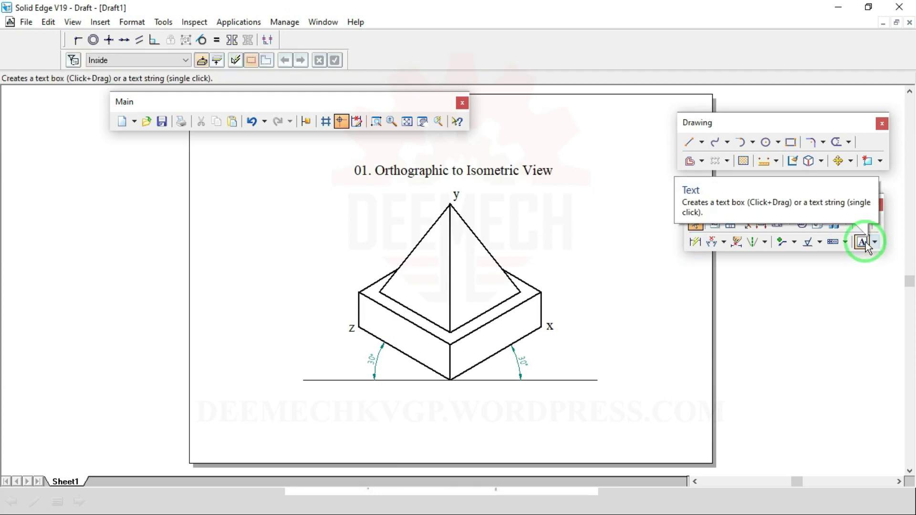
pyautogui.click(864, 242)
pyautogui.click(299, 420)
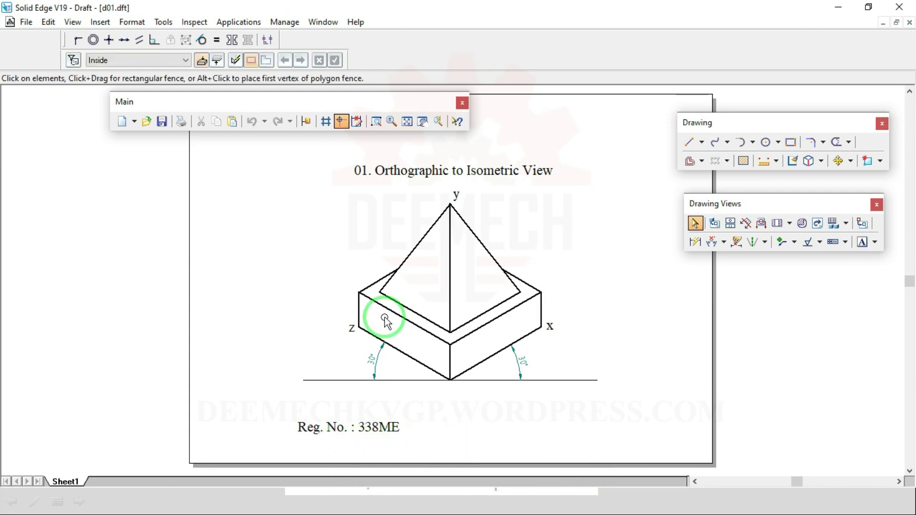
# Step: Save the drawing under the new name iso 01.dft
pyautogui.click(26, 22)
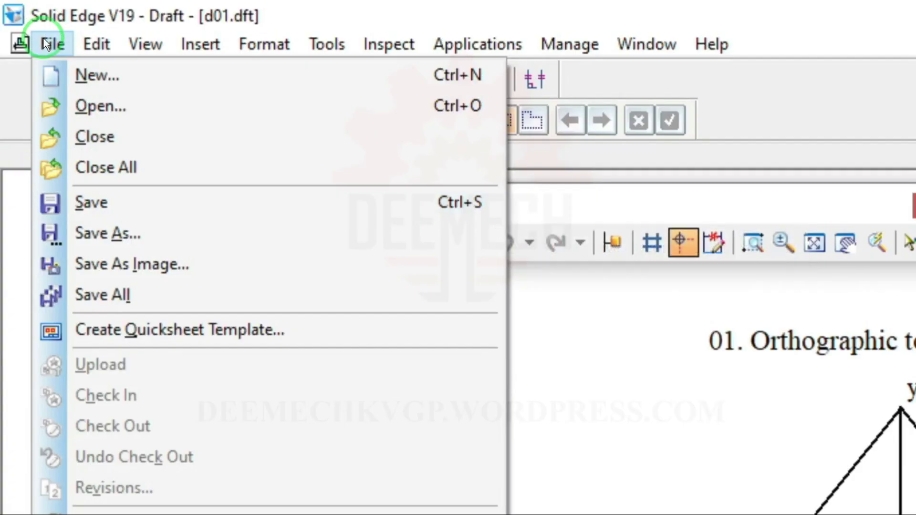
pyautogui.click(109, 233)
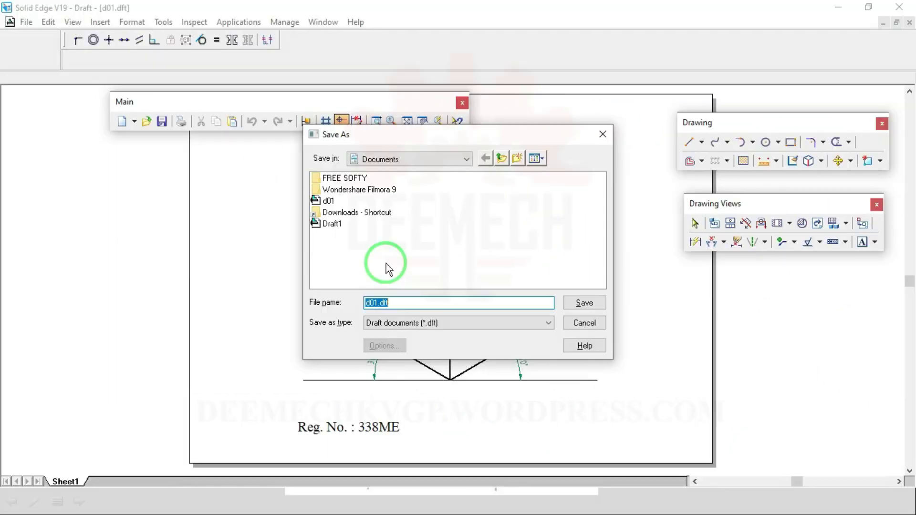
pyautogui.click(344, 300)
pyautogui.write('iso 01')
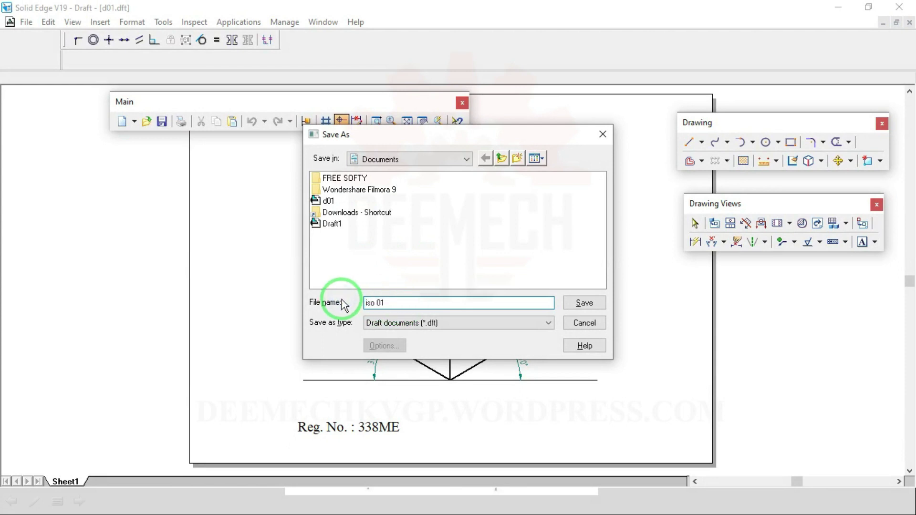
pyautogui.click(585, 306)
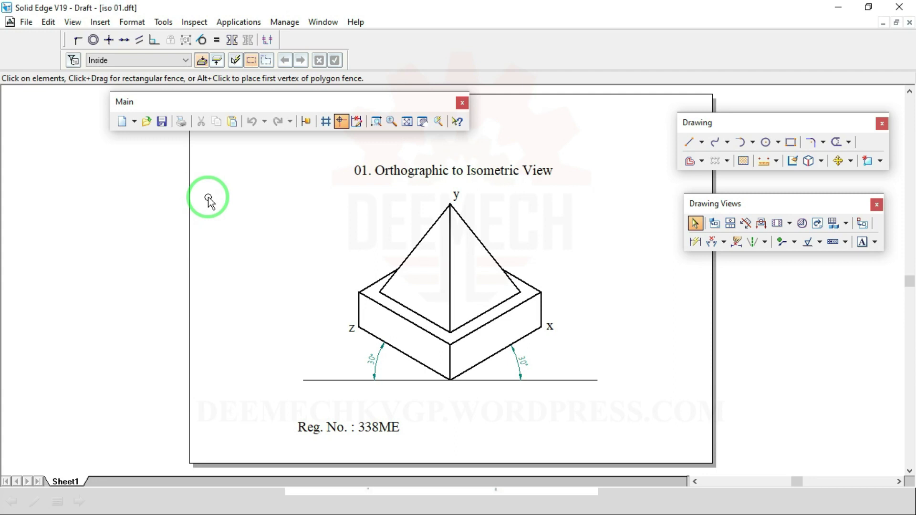
# Step: Print the drawing to PDF using Microsoft Print to PDF
pyautogui.click(24, 22)
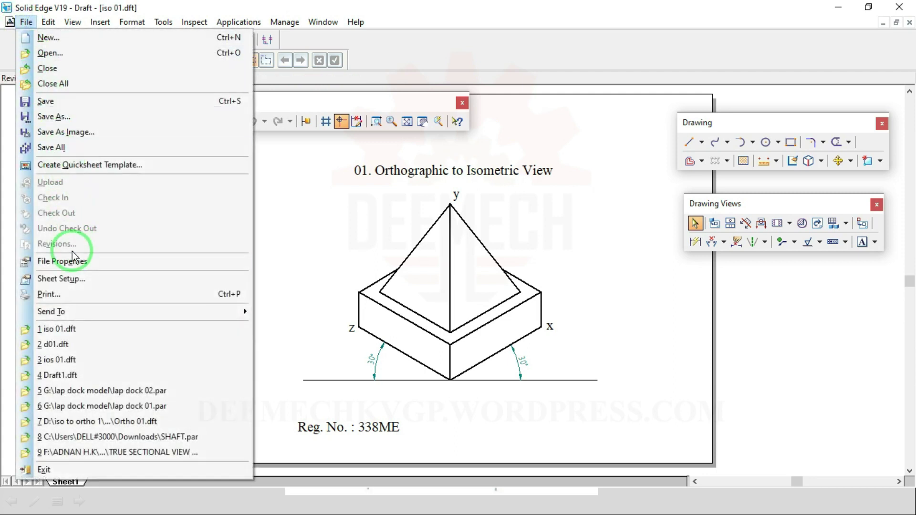
pyautogui.click(65, 294)
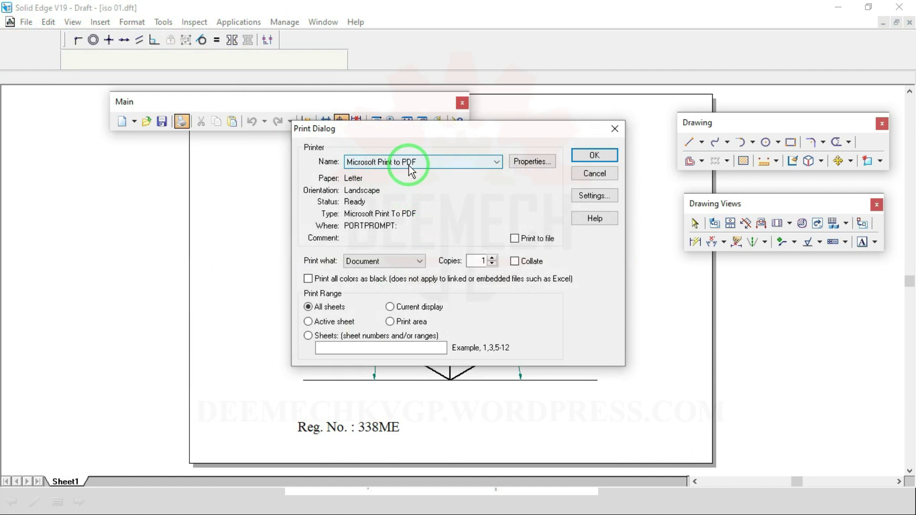
pyautogui.click(597, 158)
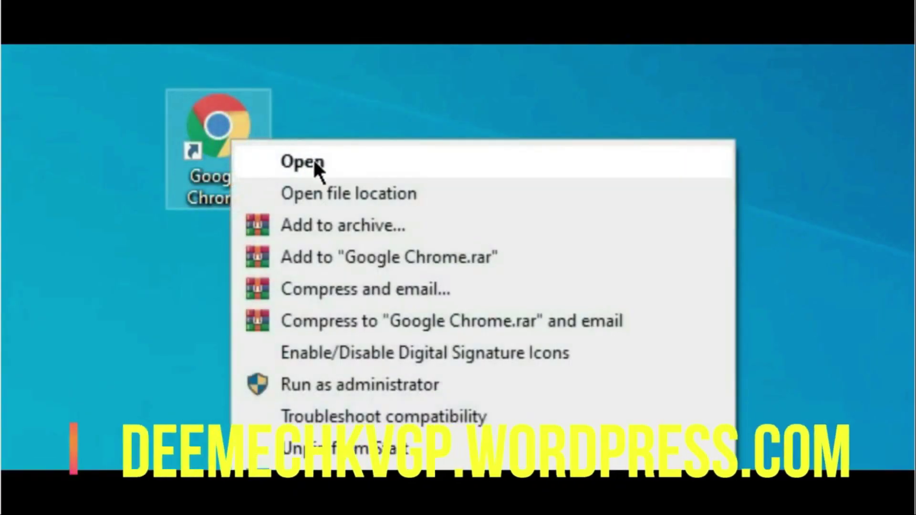
# Step: In a new tab, go to google.com and search for DEEMECH
pyautogui.click(313, 158)
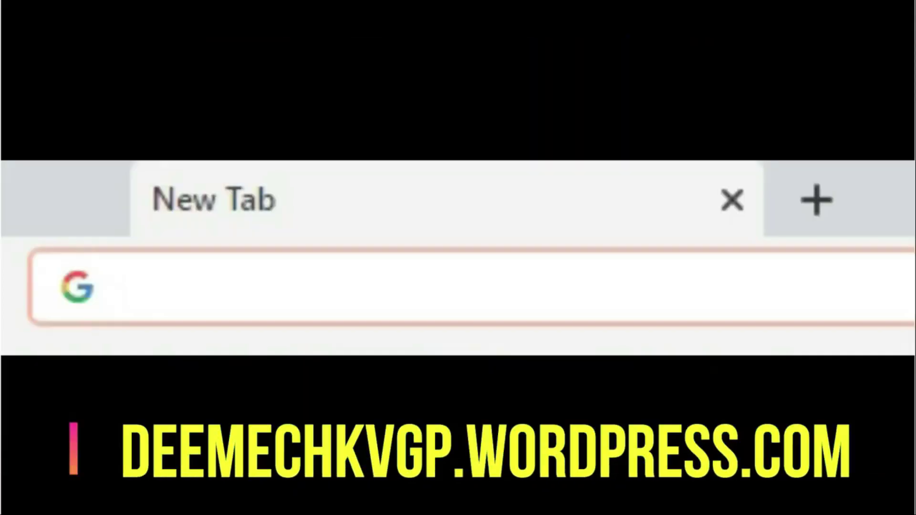
pyautogui.write('google.com')
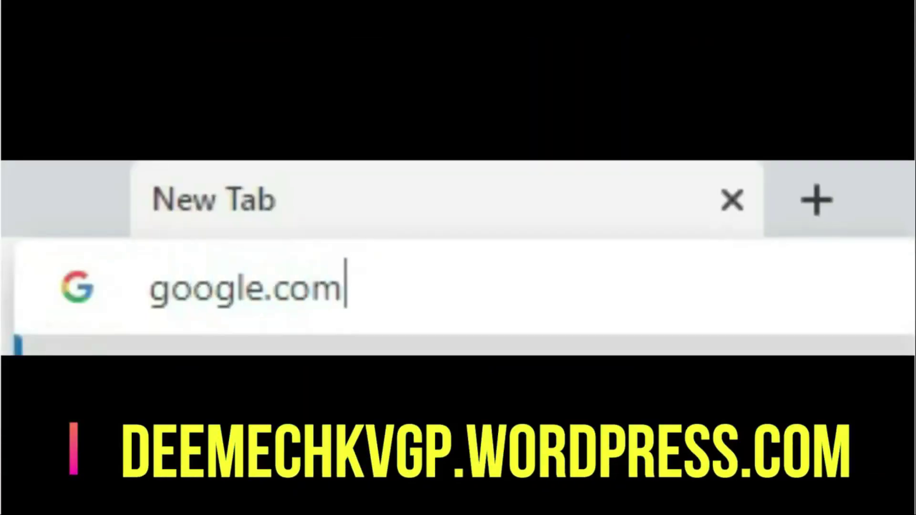
pyautogui.press('Return')
pyautogui.write('DEEMECH')
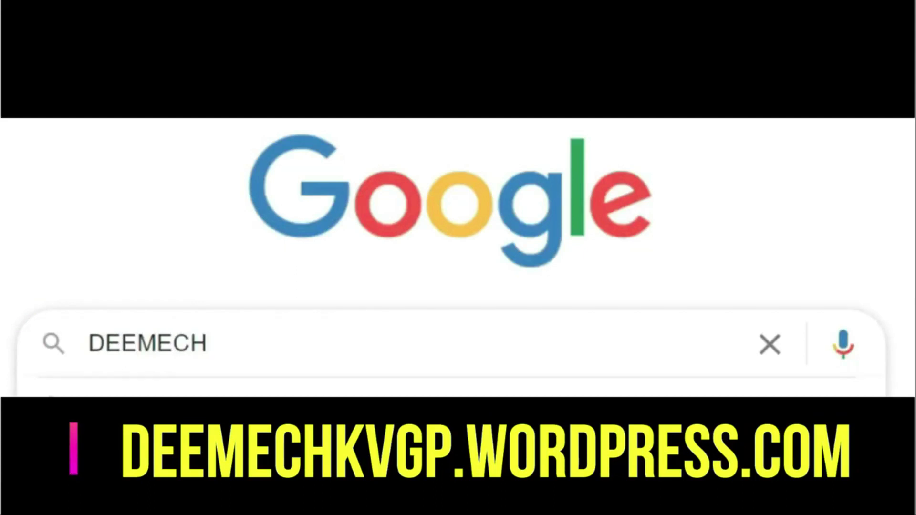
pyautogui.press('Return')
# Step: Open the deemechkvgp.wordpress.com result, dismiss the cookie notice and open the site menu
pyautogui.click(274, 196)
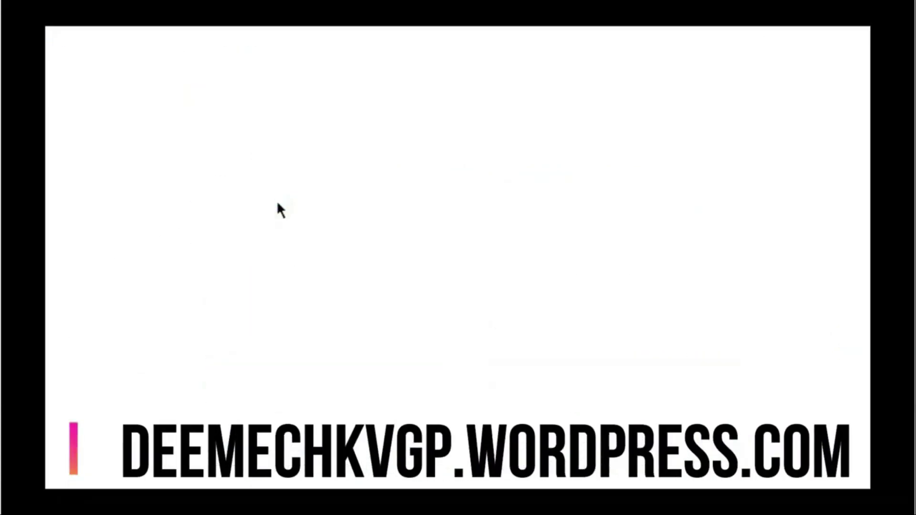
pyautogui.click(766, 420)
pyautogui.click(808, 277)
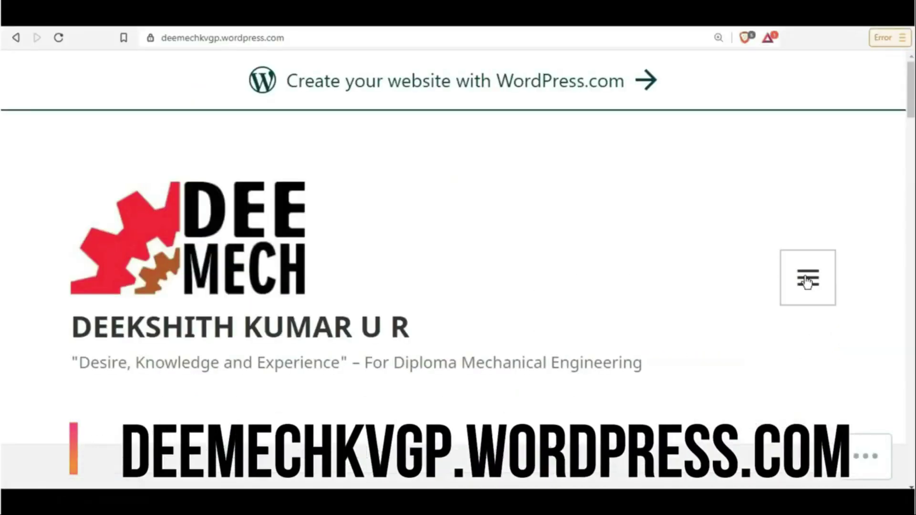